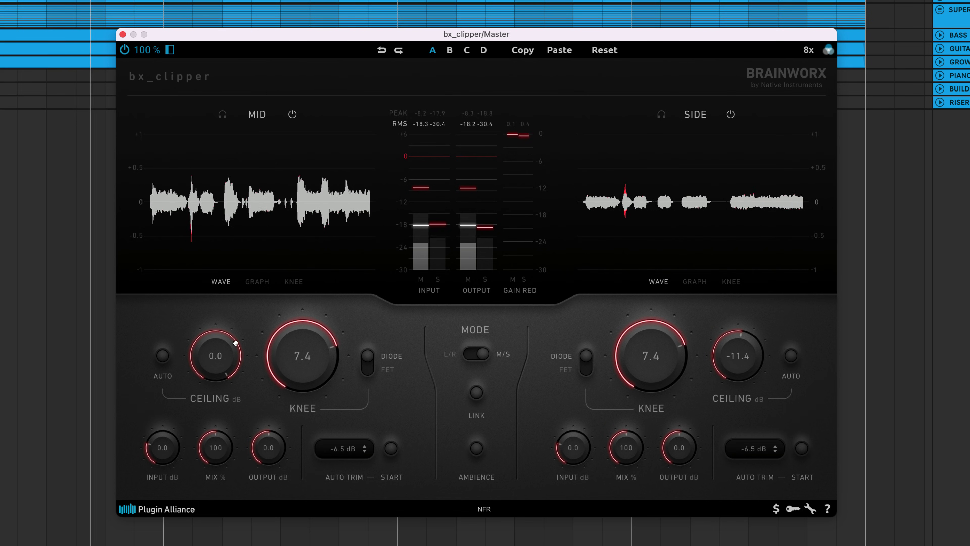
- Lower the Mid ceiling toward -6.8 dB, raise the knee on both channels, and show GRAPH view
drag(236, 342, 241, 411)
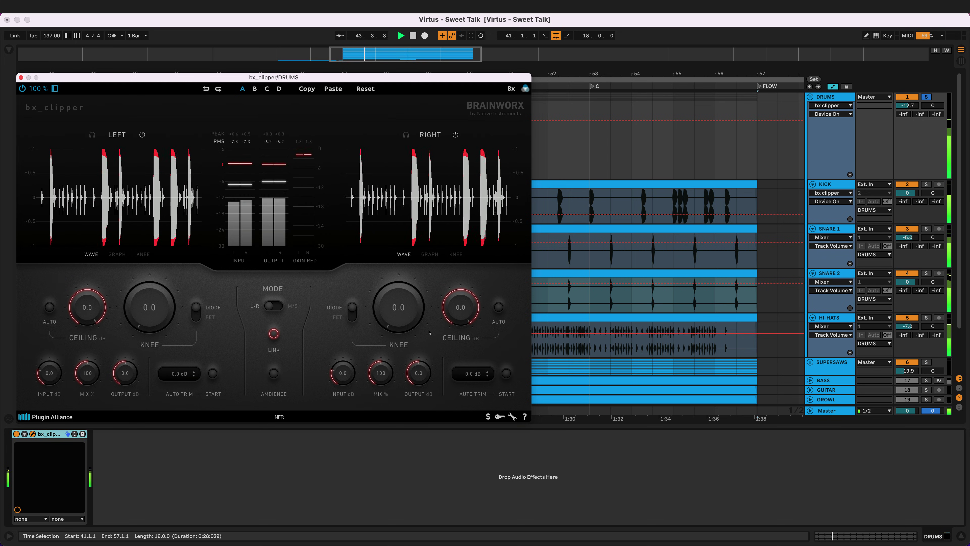
drag(409, 319, 415, 275)
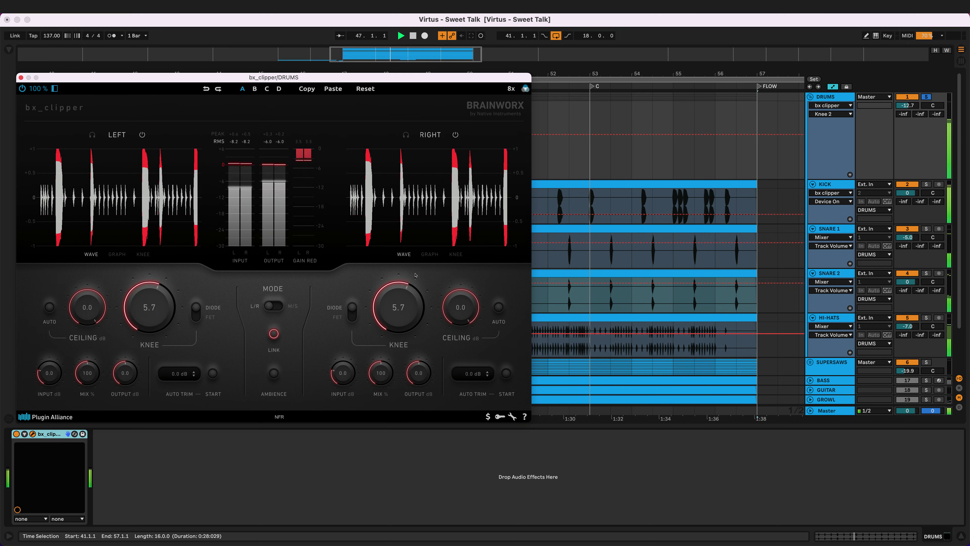
click(118, 255)
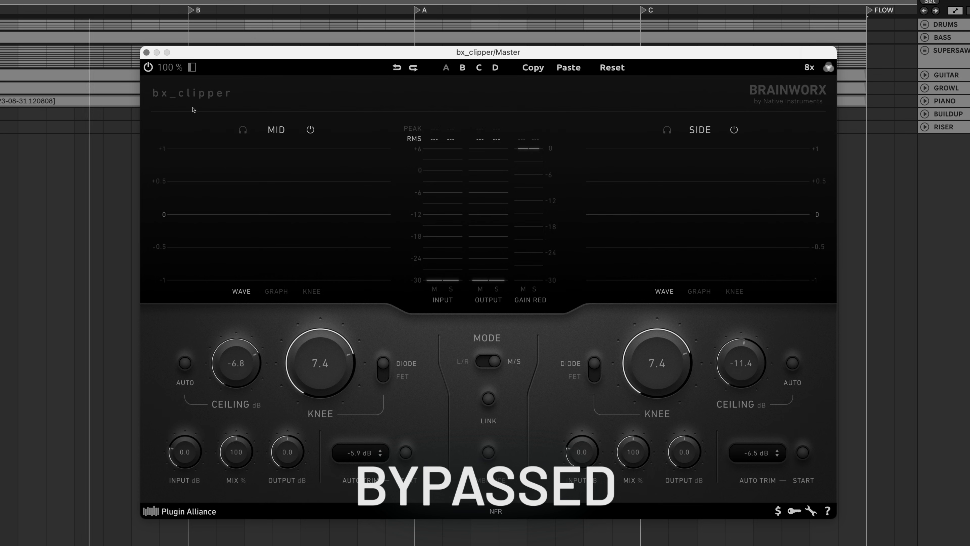
- Switch the Master clipper on, off, and on again to A/B the clipping
click(148, 68)
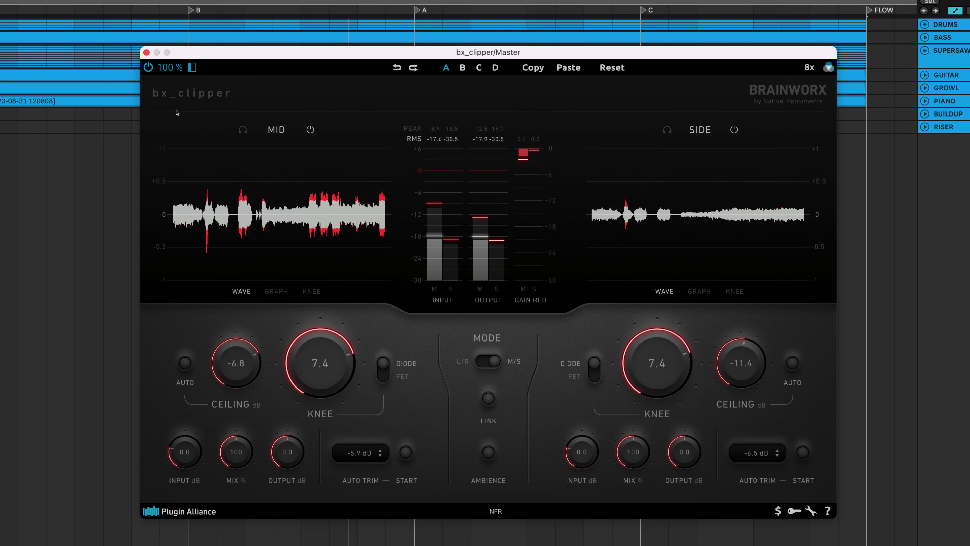
click(149, 69)
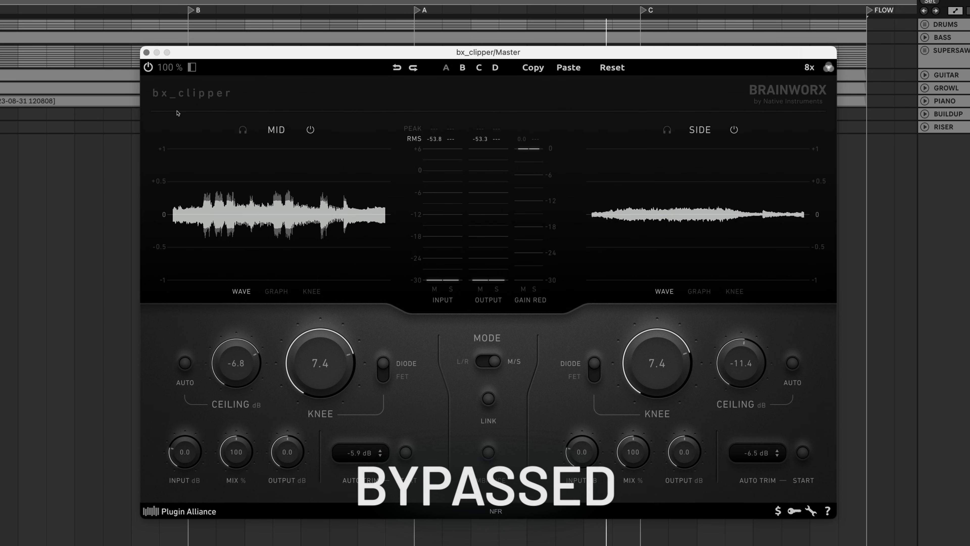
click(149, 69)
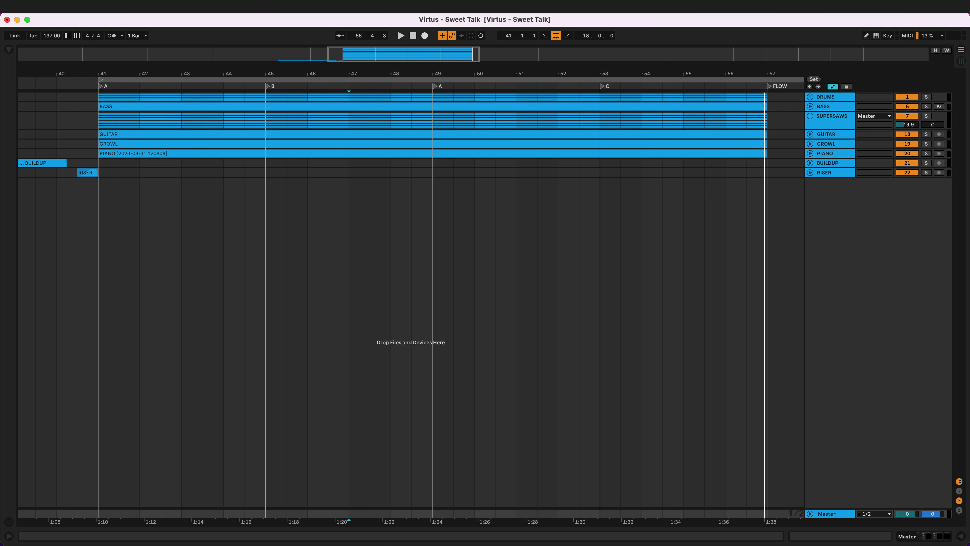
- Open the Master's bx_limiter True Peak window, then its bx_clipper window
key(super+alt+p)
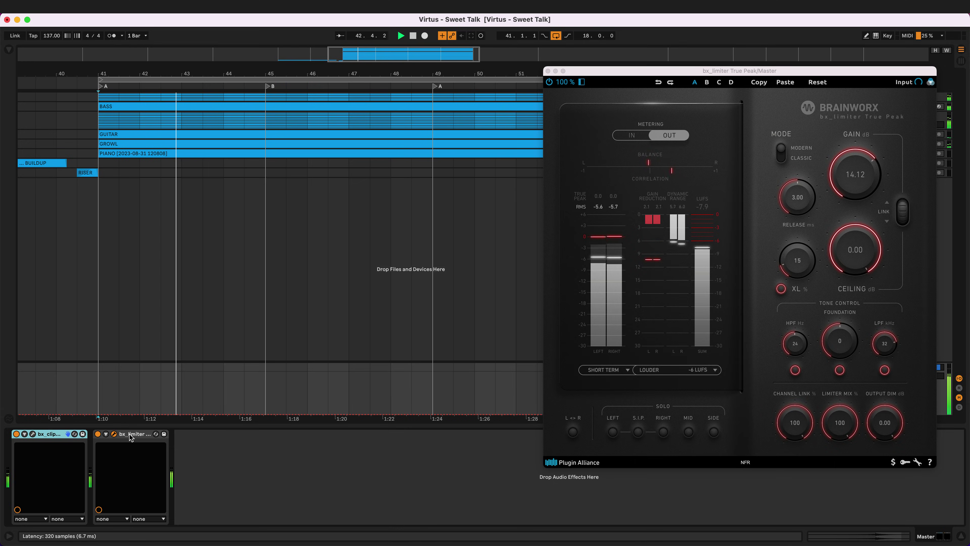
click(33, 434)
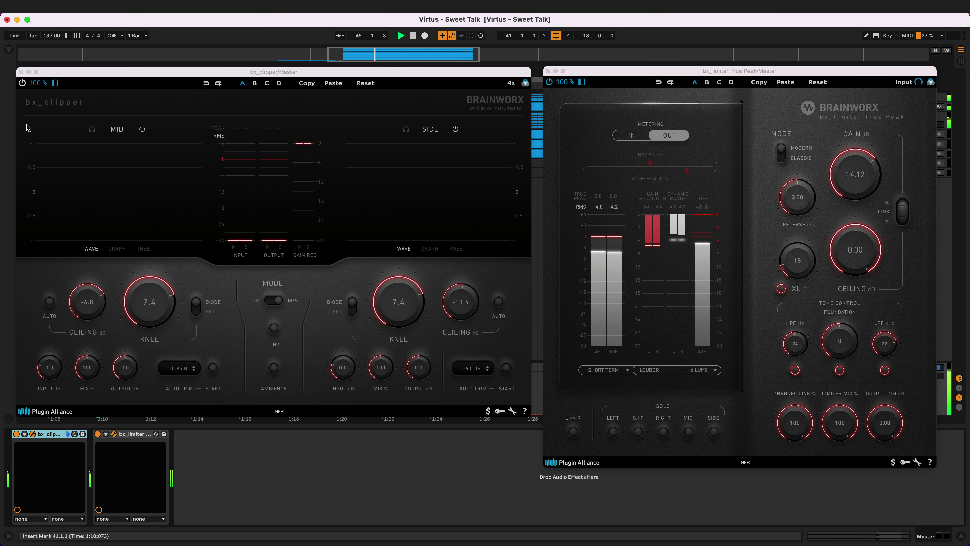
- Bring the Master bx_clipper window, linked L/R with -10.3 dB ceilings, to the front
click(23, 87)
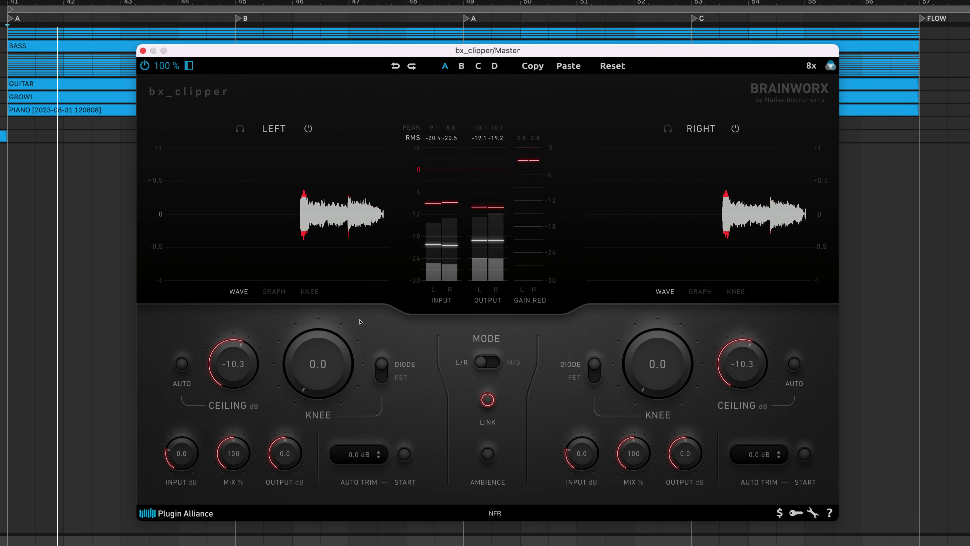
- Show the knee curve on both displays, return to the waveforms, and start playback
click(308, 291)
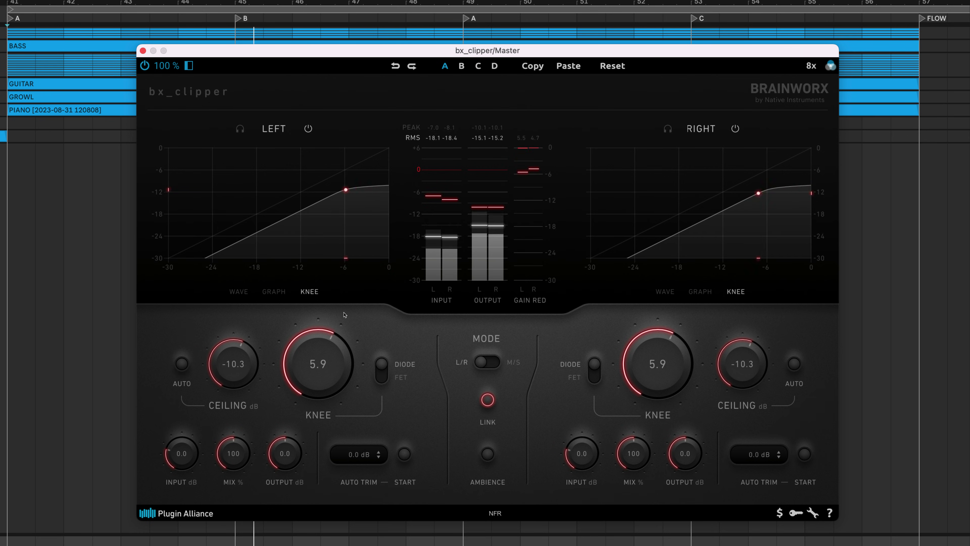
click(239, 292)
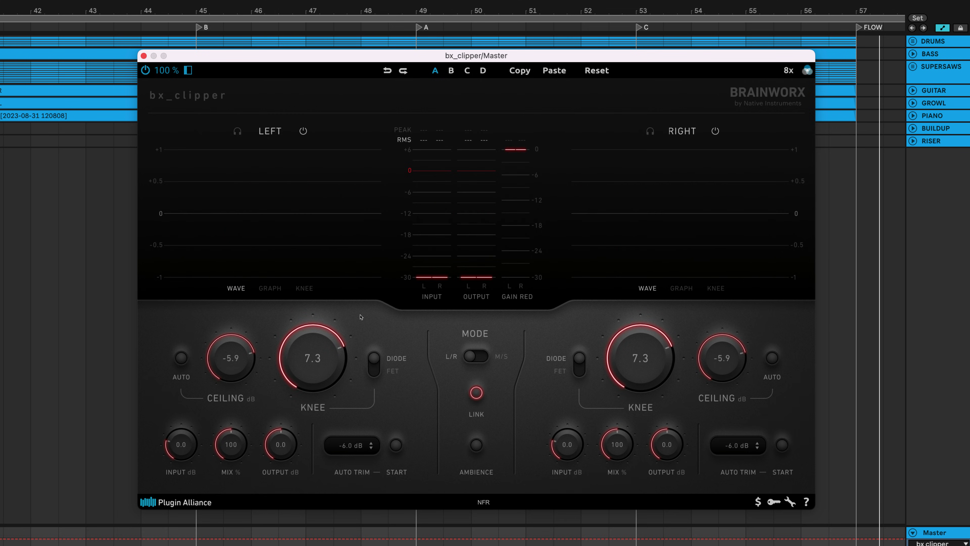
key(space)
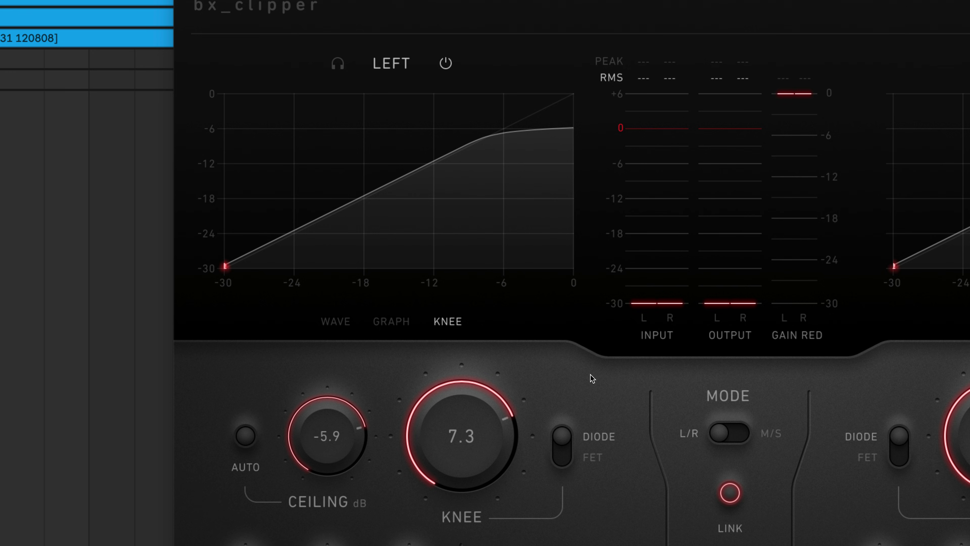
- Flip clipping between FET and Diode twice on the knee curve, ending on Diode
click(565, 455)
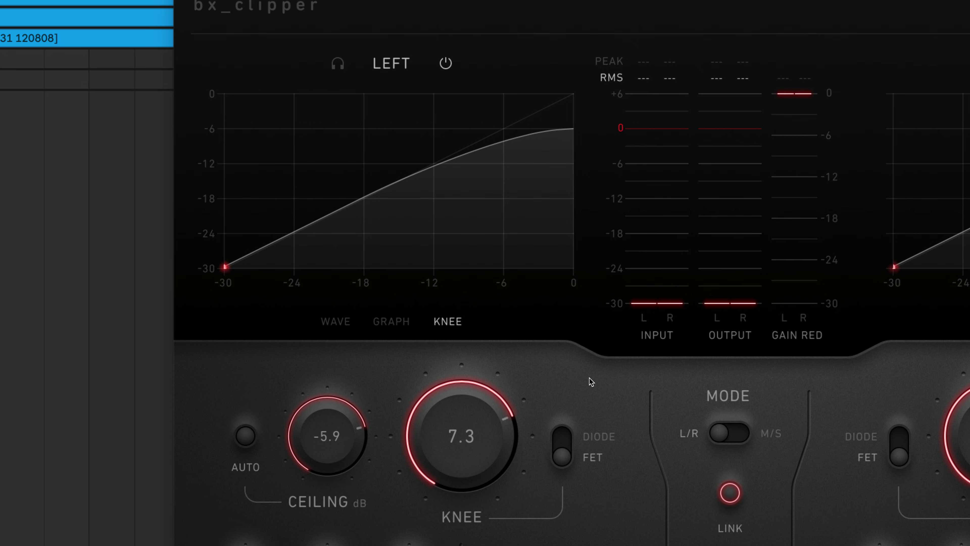
key(super+z)
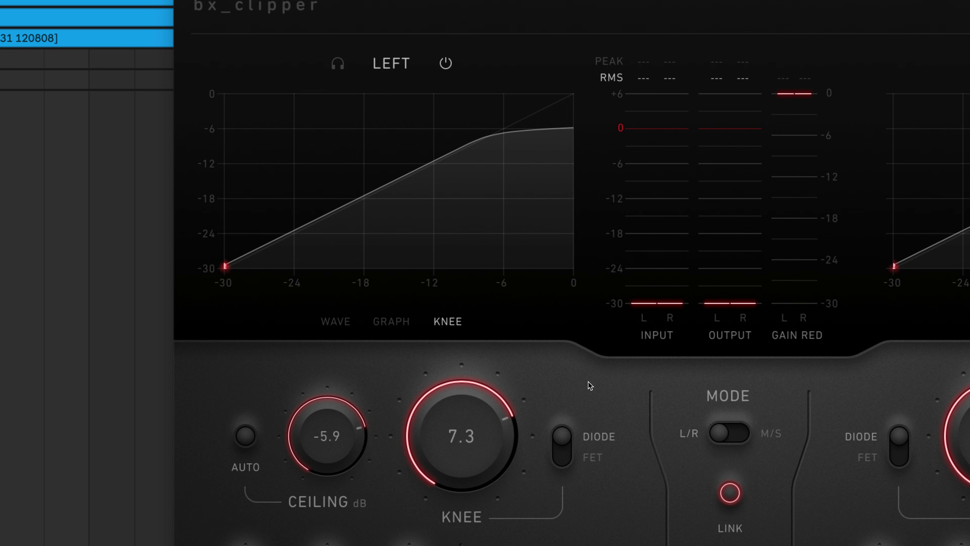
click(565, 453)
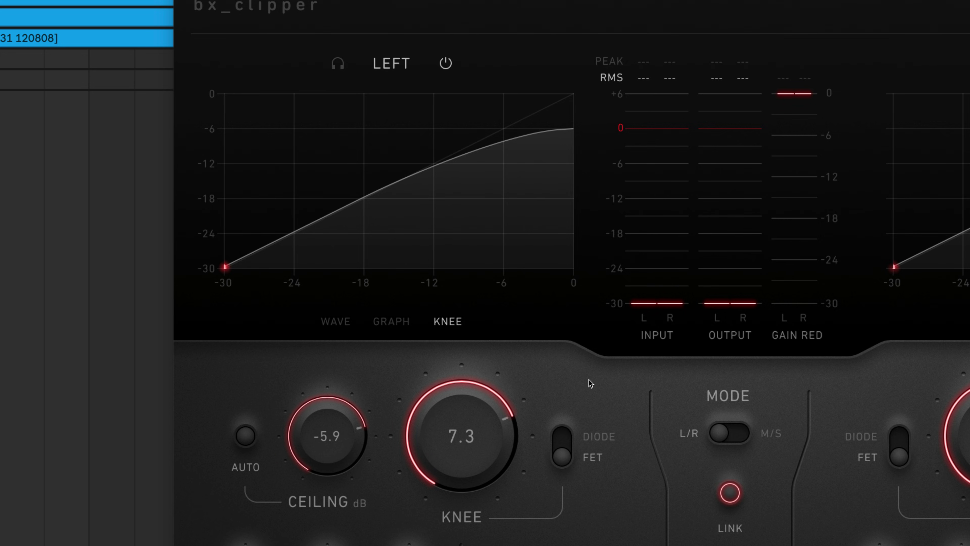
key(super+z)
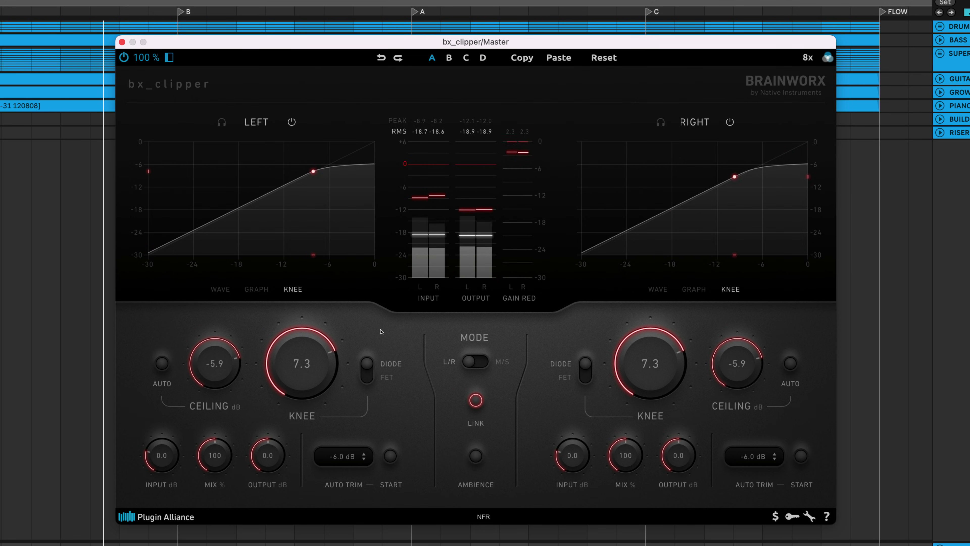
- Switch the linked channels to FET clipping and drag the ceiling down to -10.7 dB
click(370, 377)
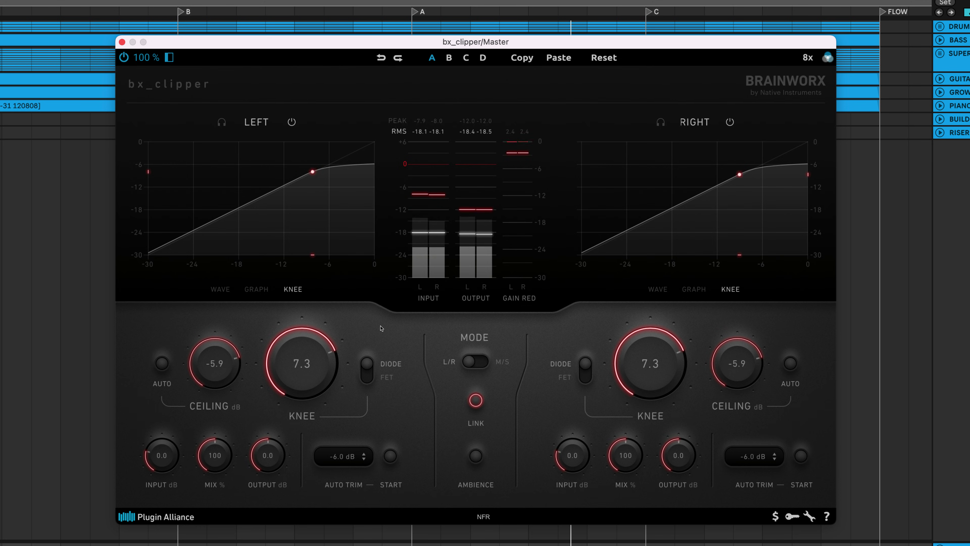
click(369, 378)
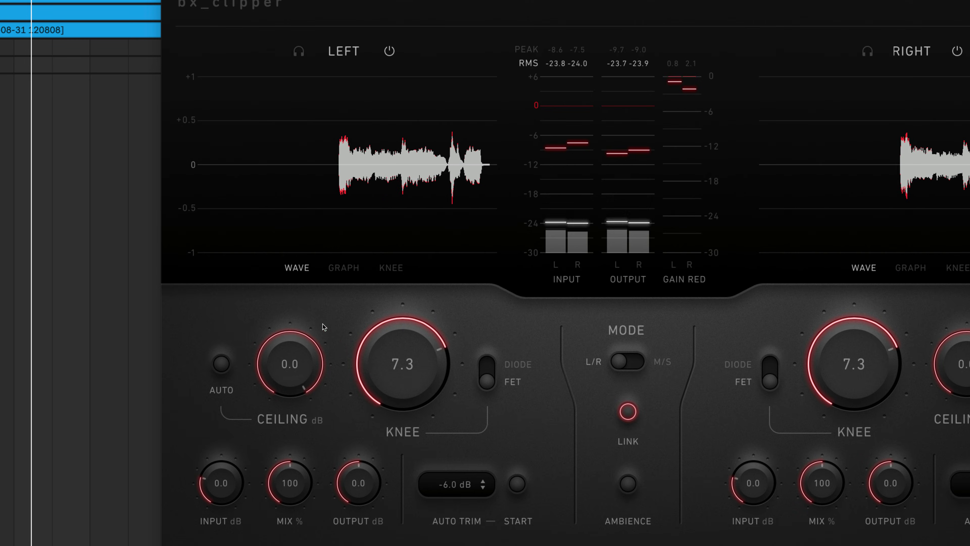
drag(307, 360, 329, 472)
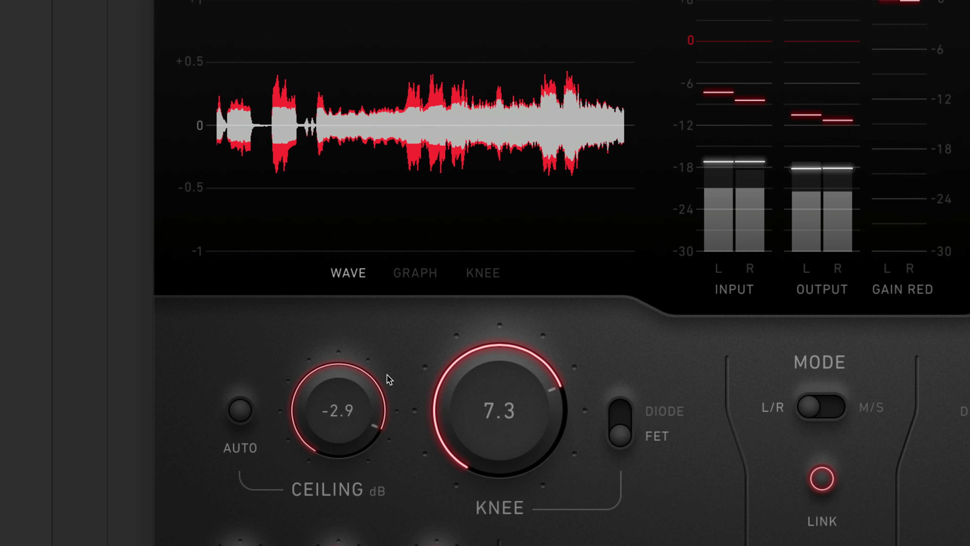
- Run AUTO ceiling and accept the suggested -2.7 dB ceiling
click(247, 414)
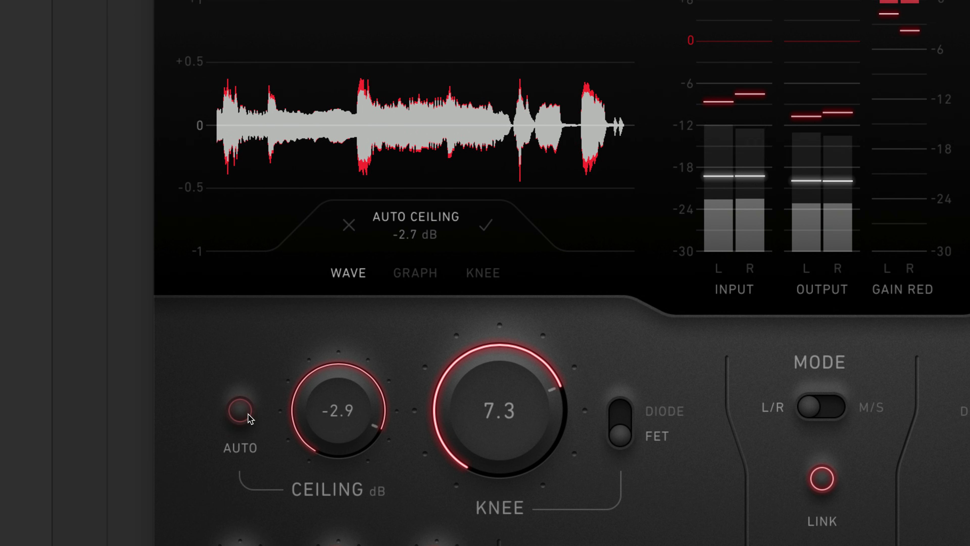
click(487, 225)
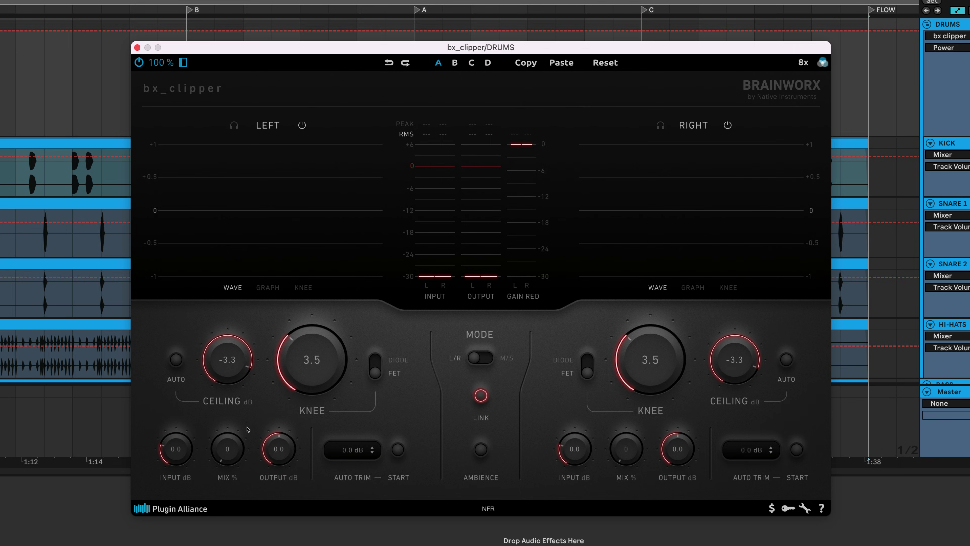
- Play the song, set the drum bus clipper mix to 100%, and A/B it against bypass
key(space)
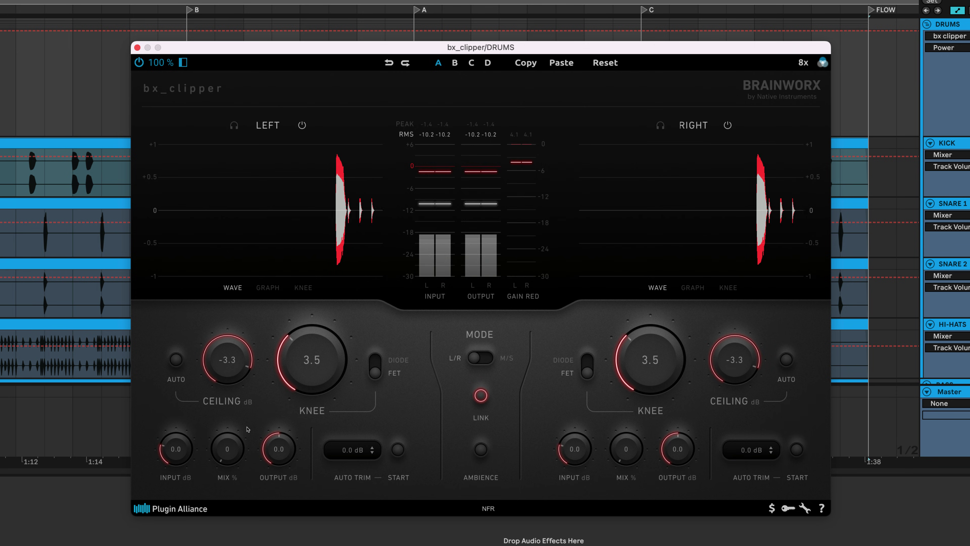
drag(235, 457, 247, 400)
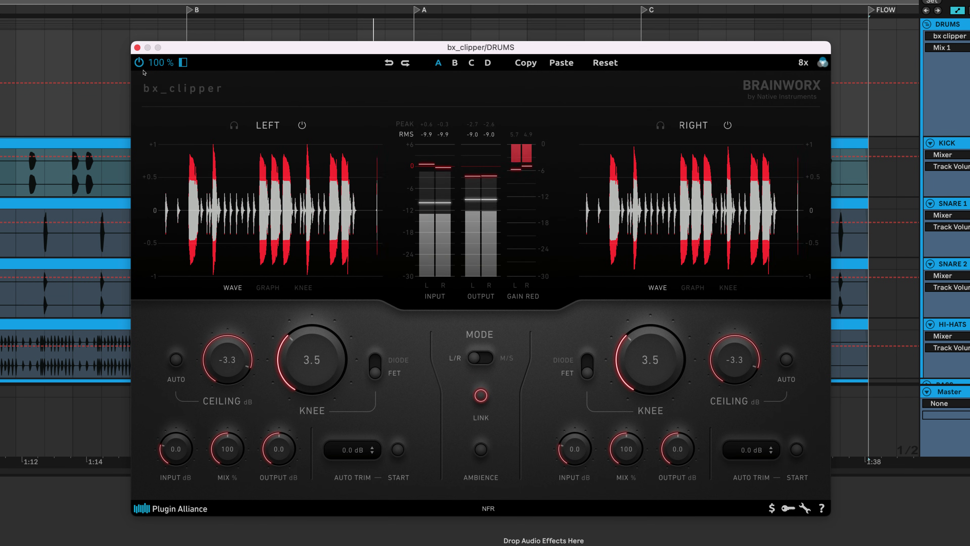
click(139, 63)
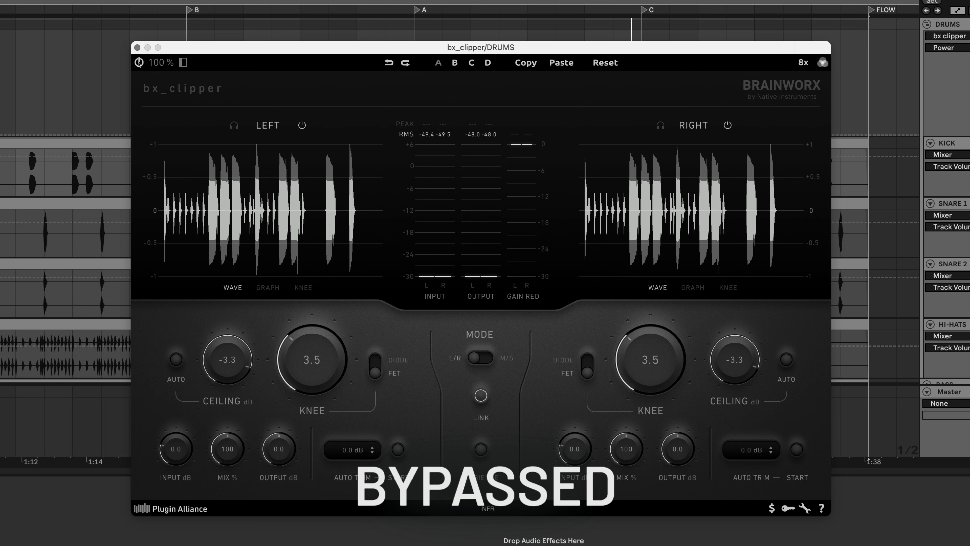
click(139, 63)
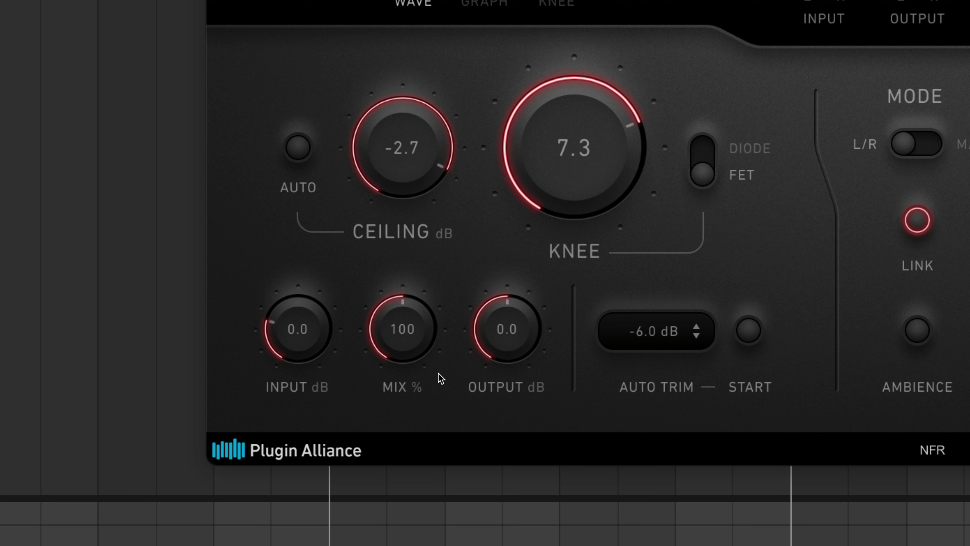
- Drag the MIX knob past 100 until it reads OVER-FOLD 200%
drag(411, 354, 415, 342)
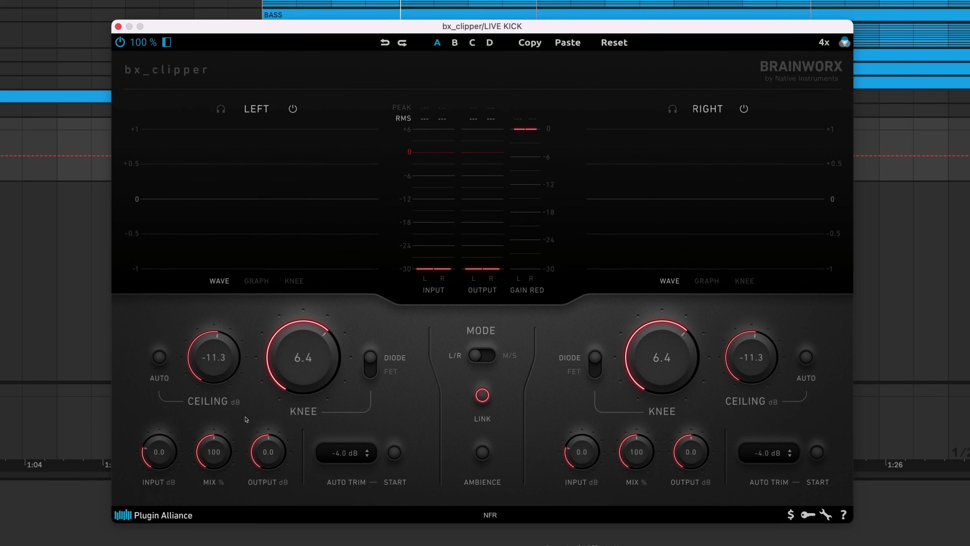
- Play the kick, push the mix past 100% into over-fold, and bypass to compare
key(space)
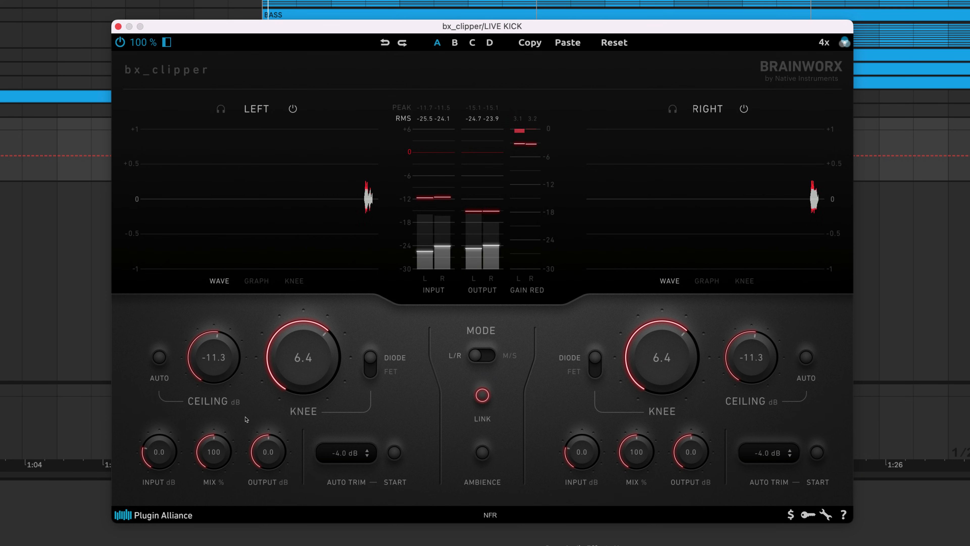
drag(224, 458, 233, 362)
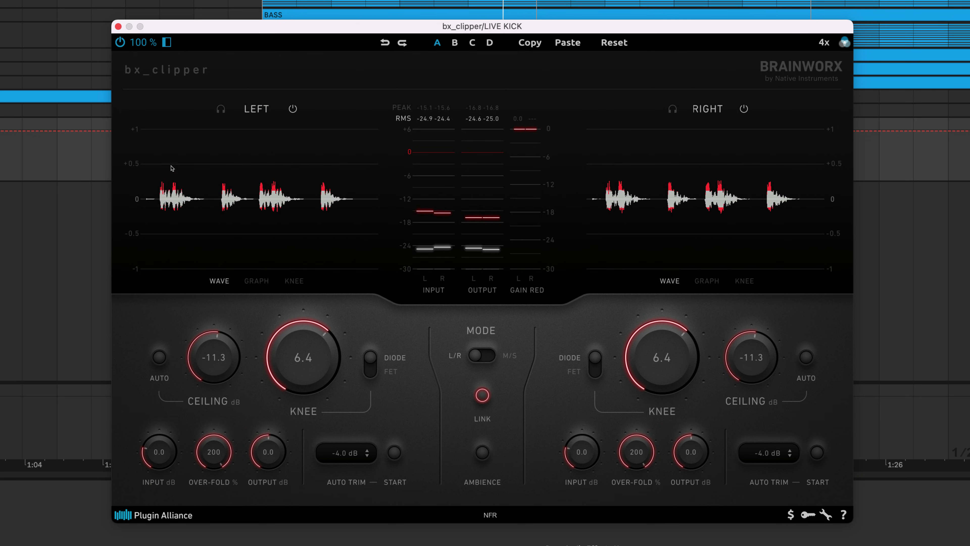
click(120, 42)
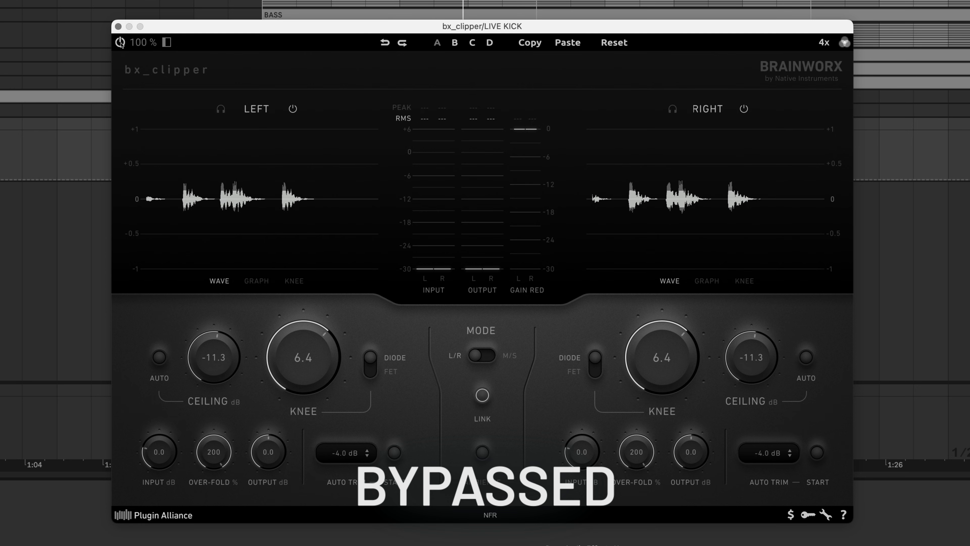
- Re-enable the clipper, switch DIODE to FET, and lower the mix to about 85%
click(120, 43)
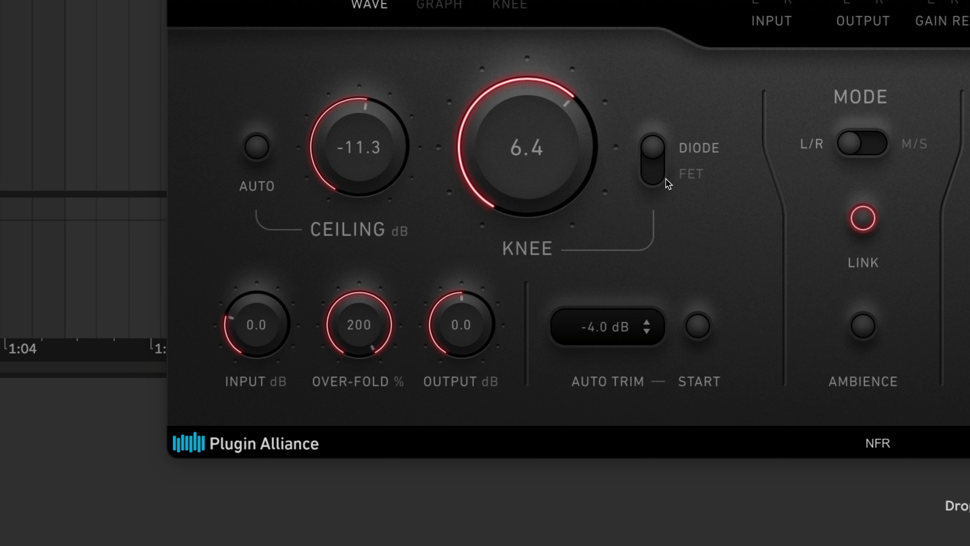
click(657, 179)
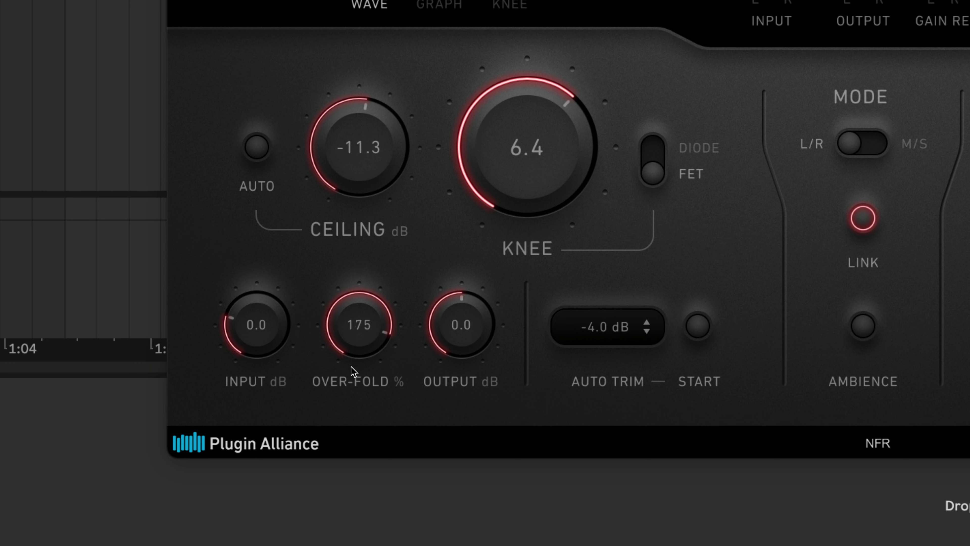
drag(352, 367, 348, 484)
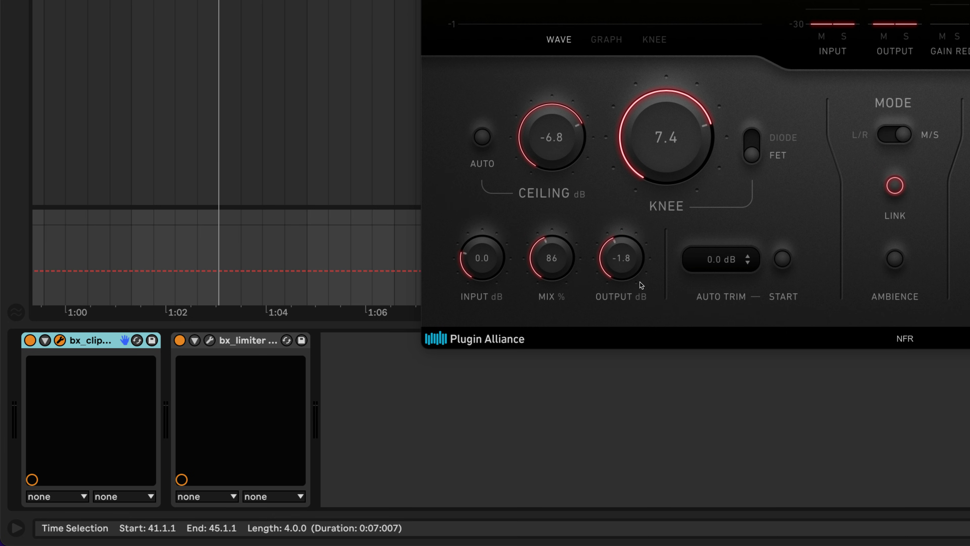
- Turn the clipper output down to -3.0 dB and place bx_clipper after bx_limiter
drag(640, 285, 642, 293)
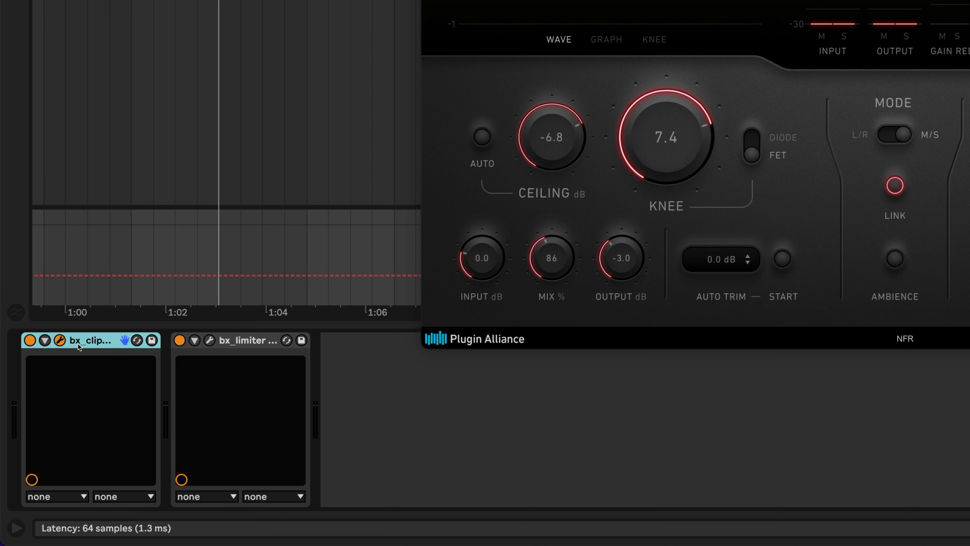
drag(145, 345, 316, 346)
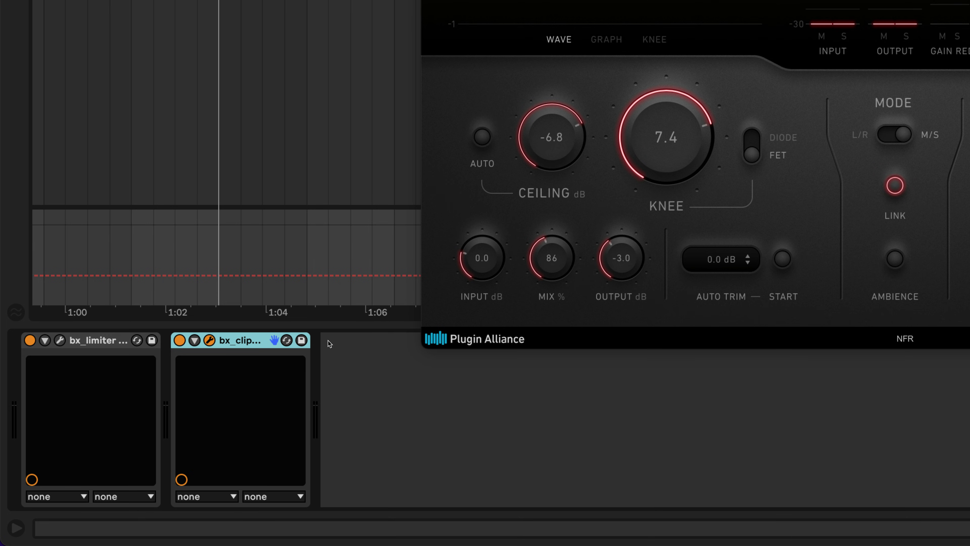
drag(130, 349, 52, 352)
drag(195, 352, 308, 350)
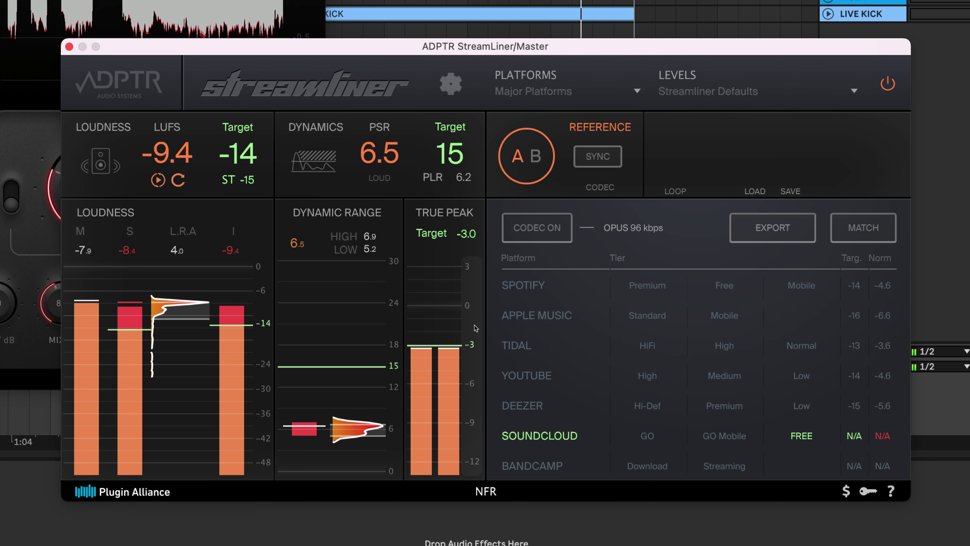
- Enable StreamLiner's CODEC preview of the mix
click(543, 229)
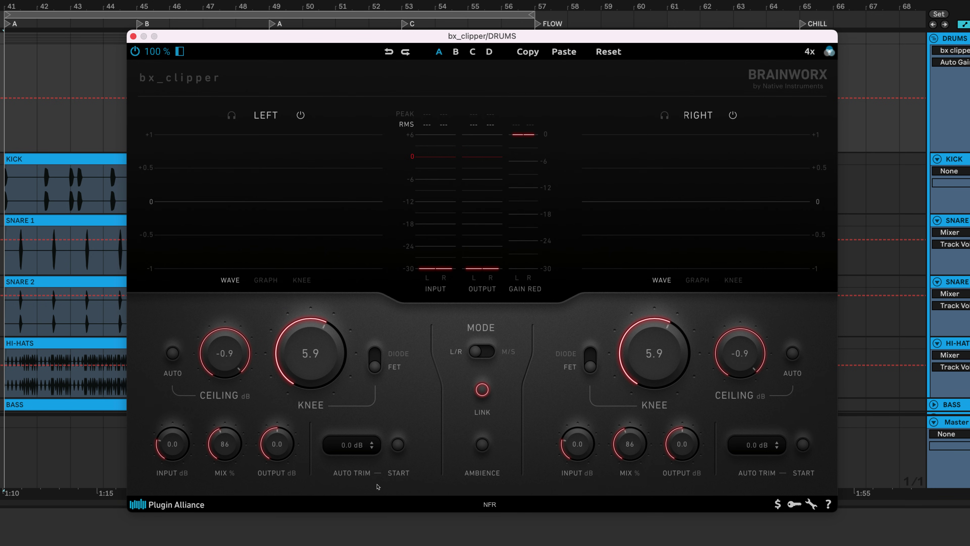
- Play the drums, let Auto Trim settle at -2.3 dB, and A/B against bypass
key(space)
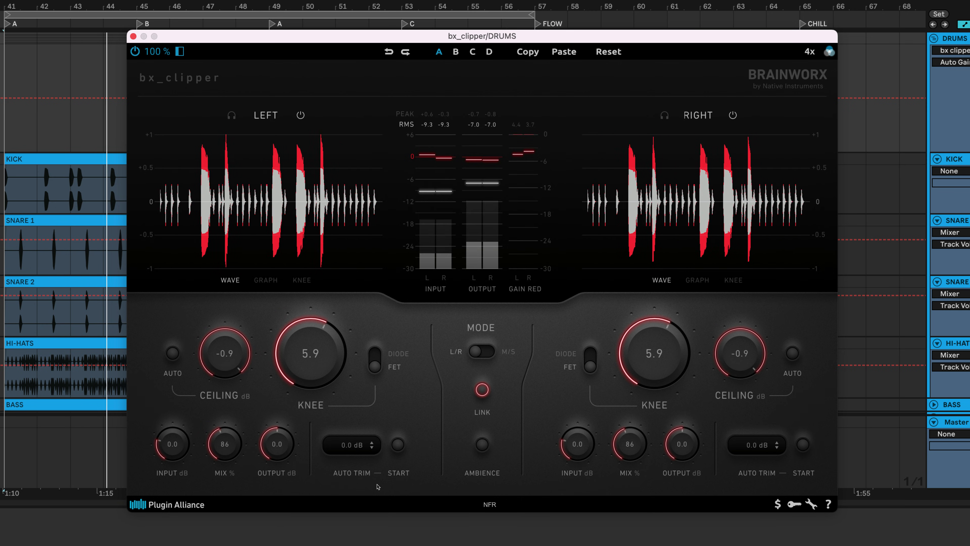
click(398, 445)
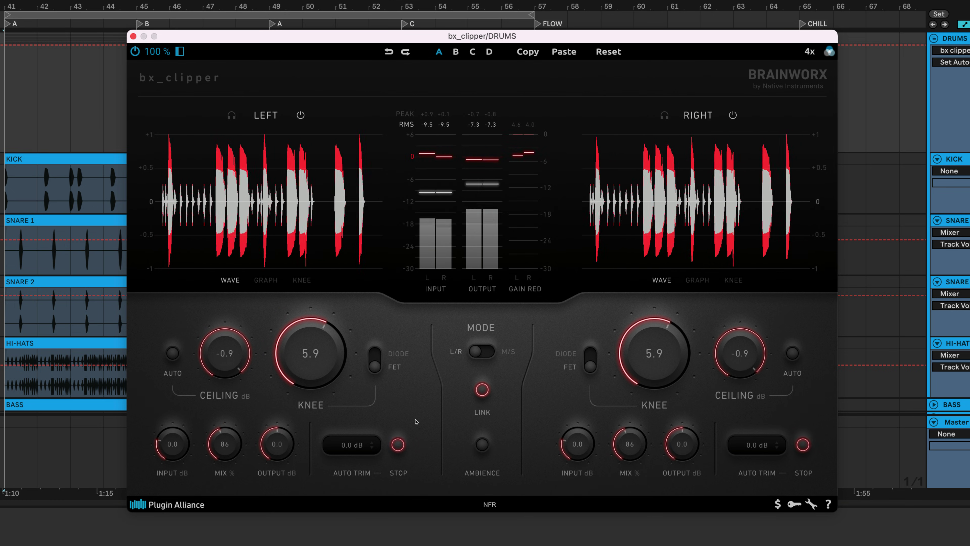
click(135, 51)
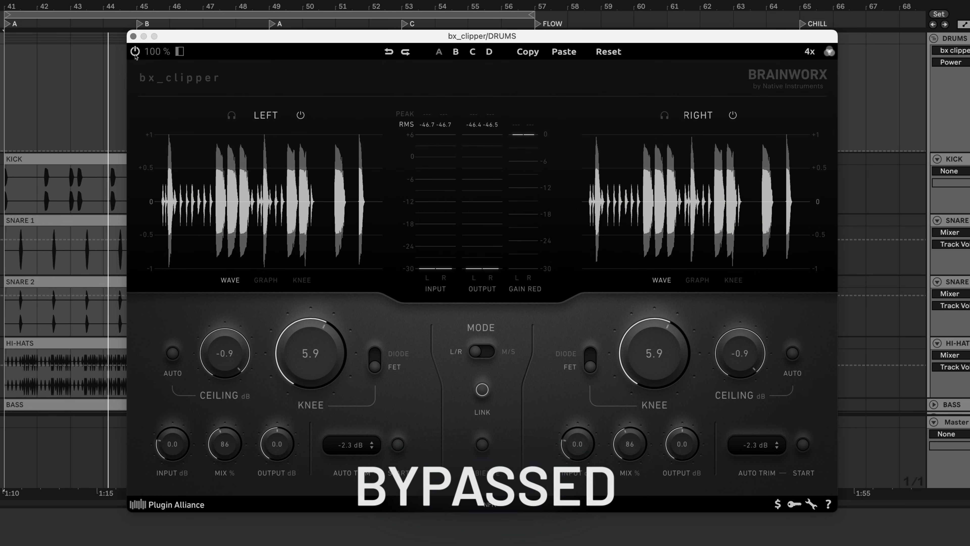
click(135, 55)
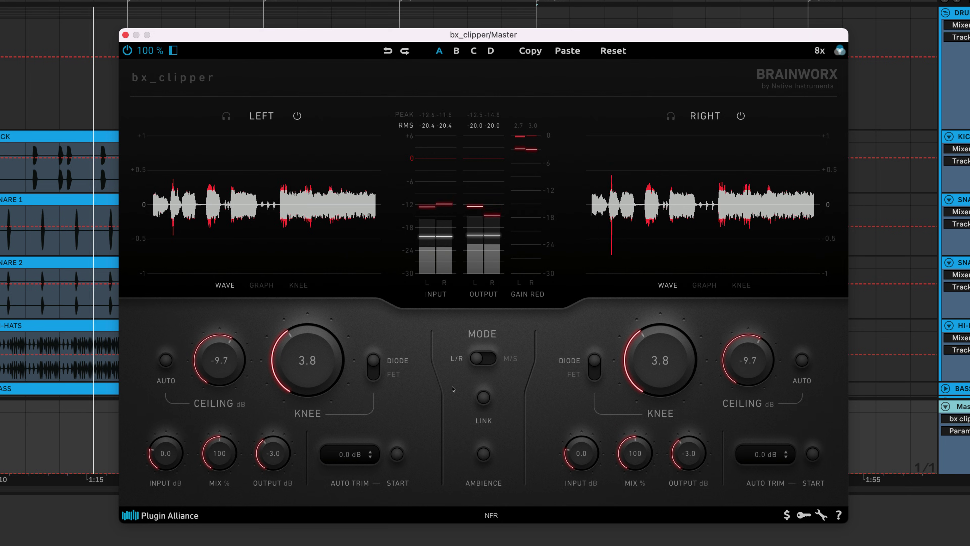
- Switch the Master clipper from L/R to M/S with FET clipping on the mid band
click(487, 358)
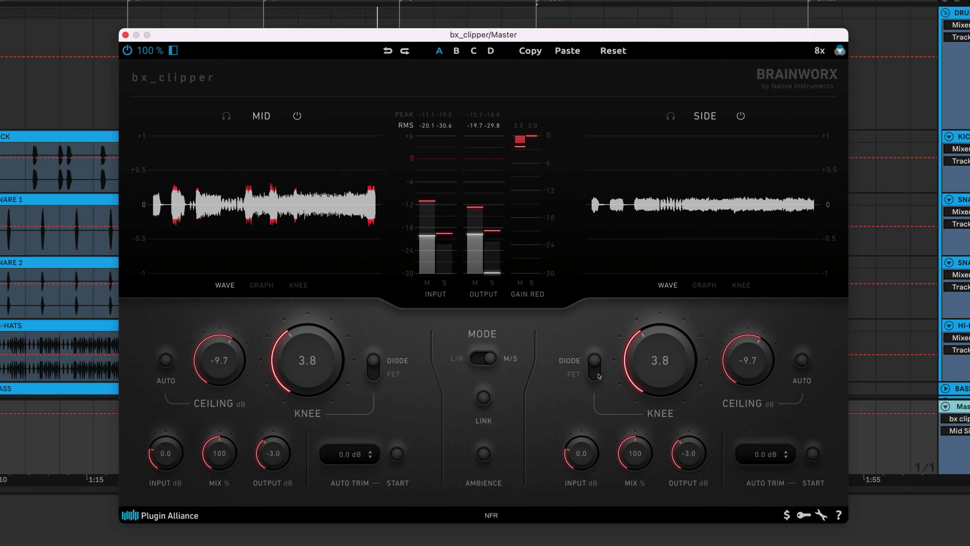
click(388, 380)
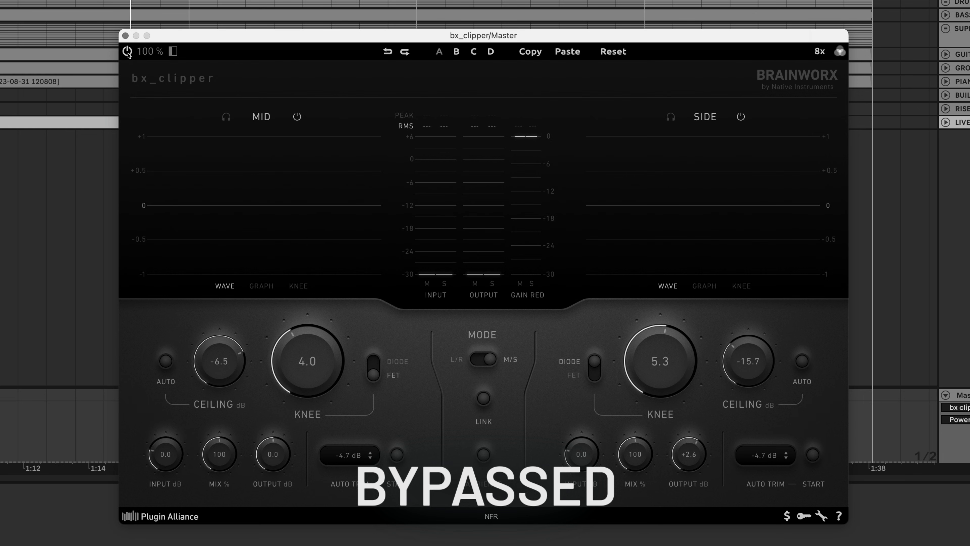
- A/B the M/S Master clipper against bypass, leaving it switched on
click(127, 52)
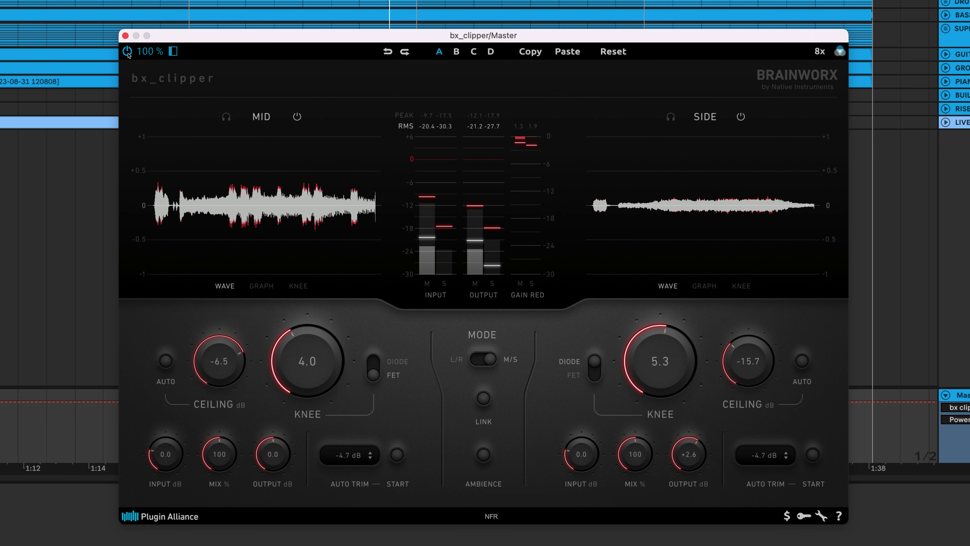
click(127, 51)
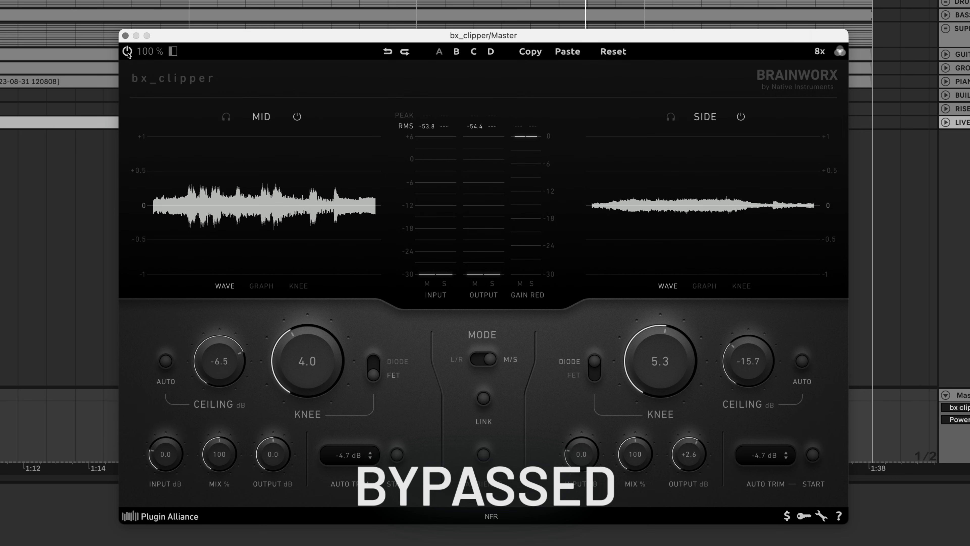
click(127, 51)
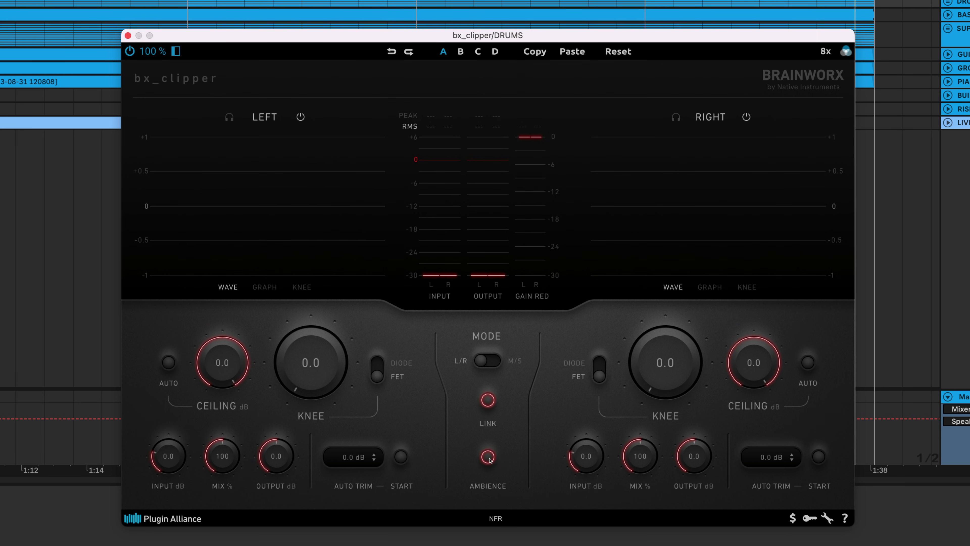
- During playback, drop the linked DRUMS ceilings to -10.2 dB and raise the knee to 1.5
key(space)
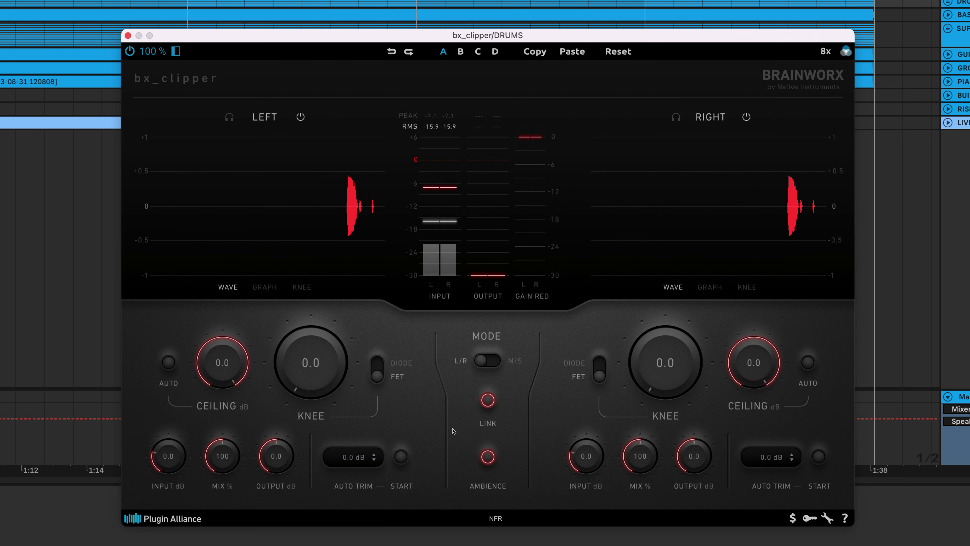
drag(234, 378, 242, 435)
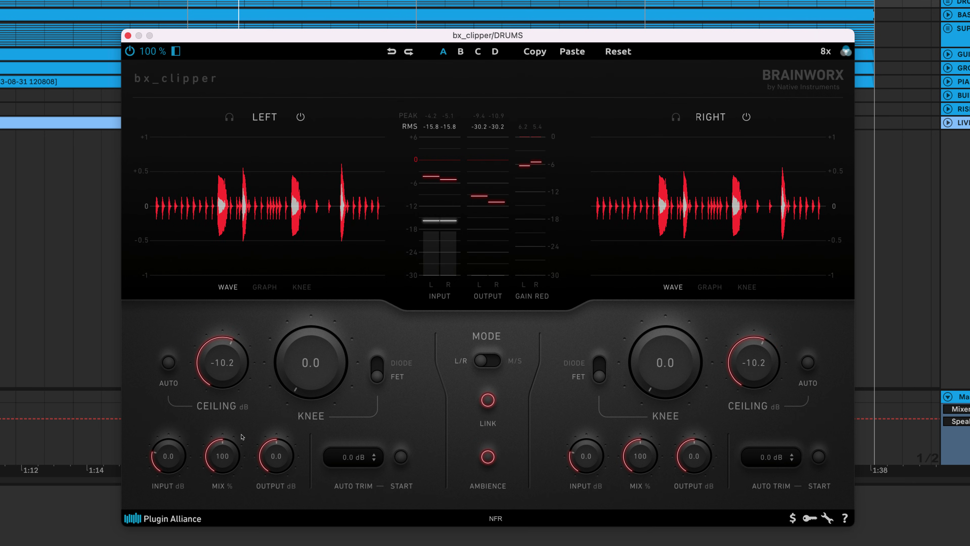
drag(330, 382, 352, 400)
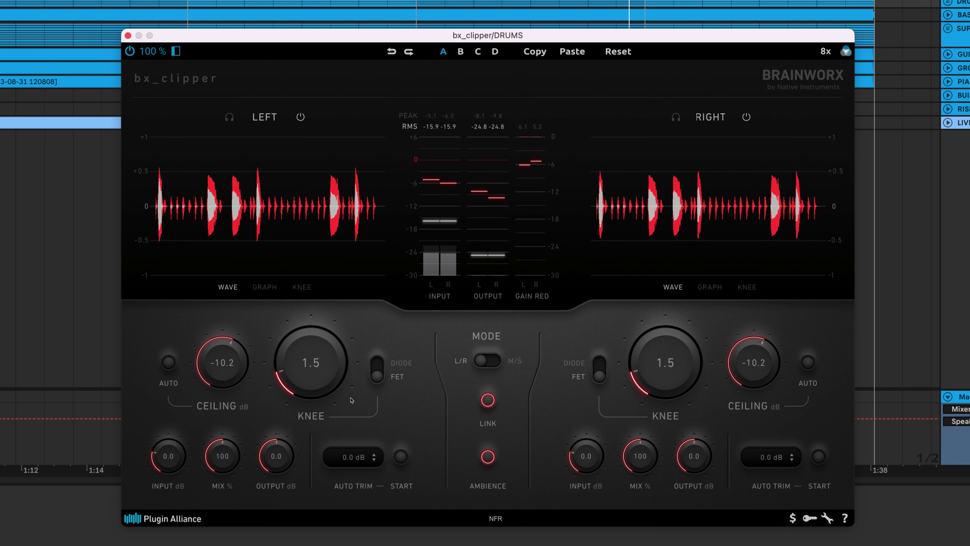
- Stop playback, set the linked knee to 4.6, and A/B the drums clipper twice, leaving it on
key(space)
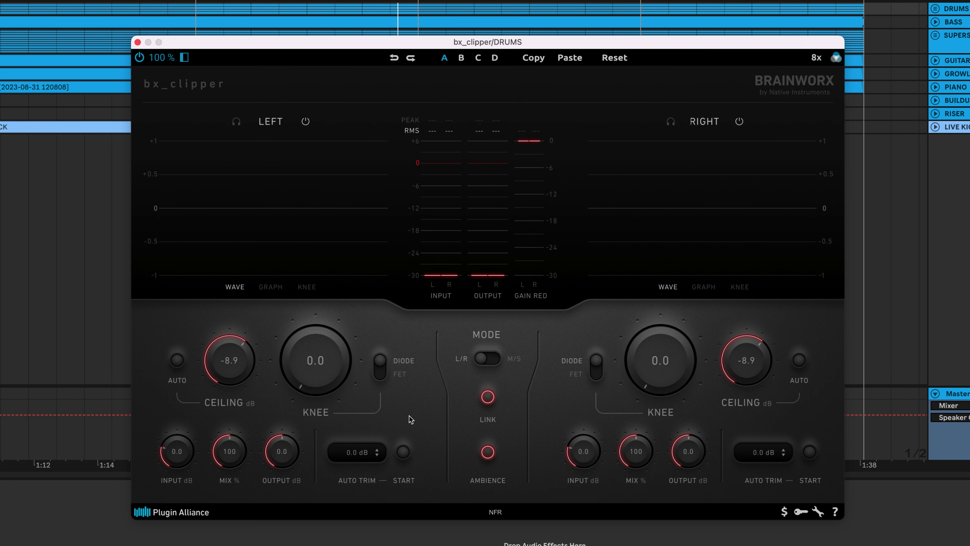
drag(328, 377, 340, 344)
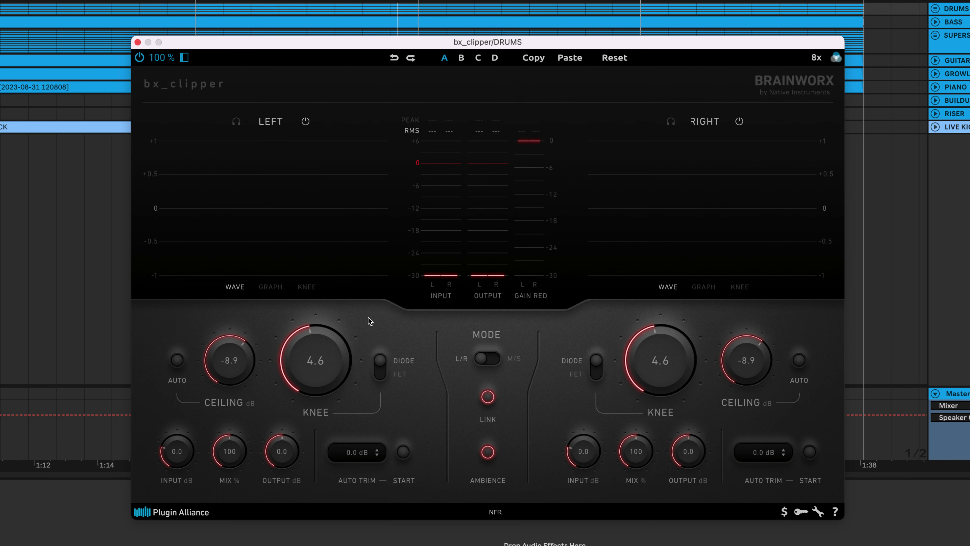
click(140, 57)
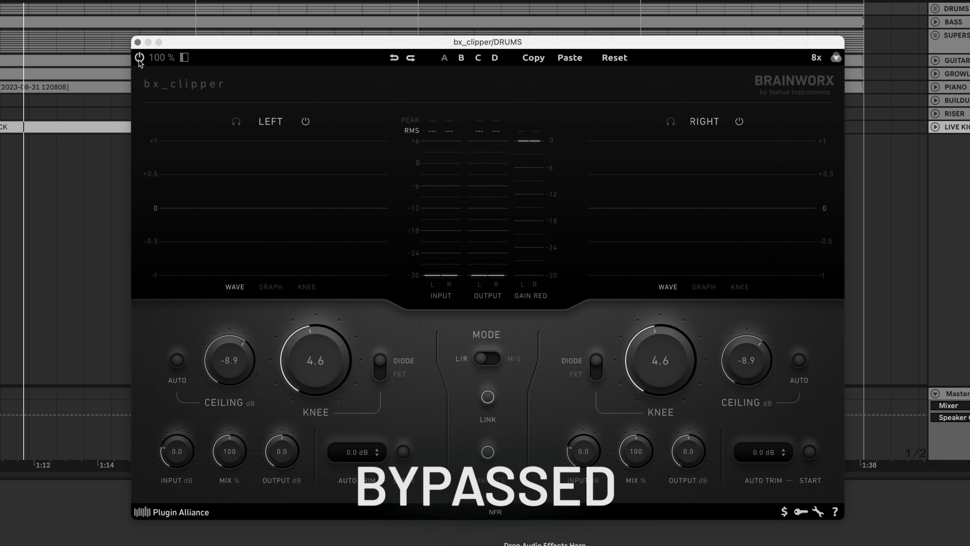
click(139, 58)
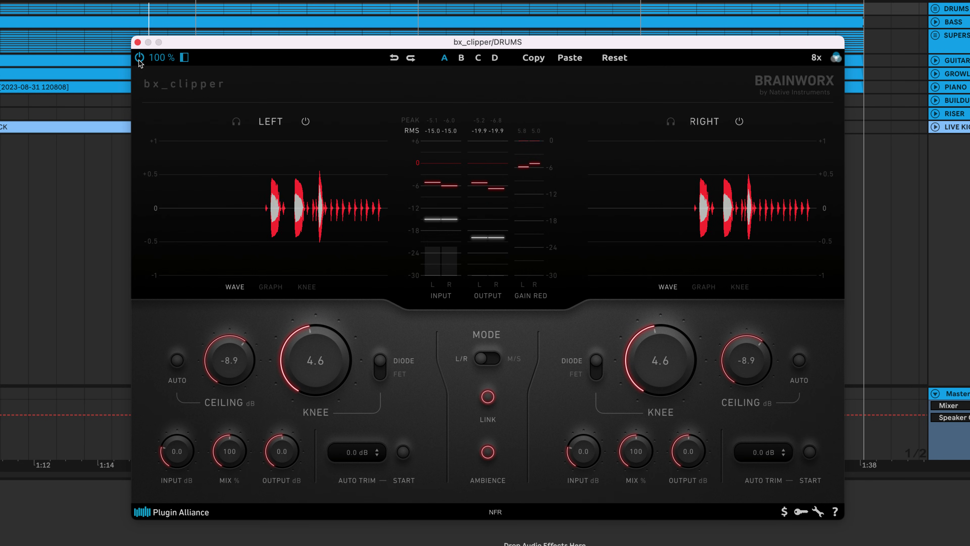
click(140, 57)
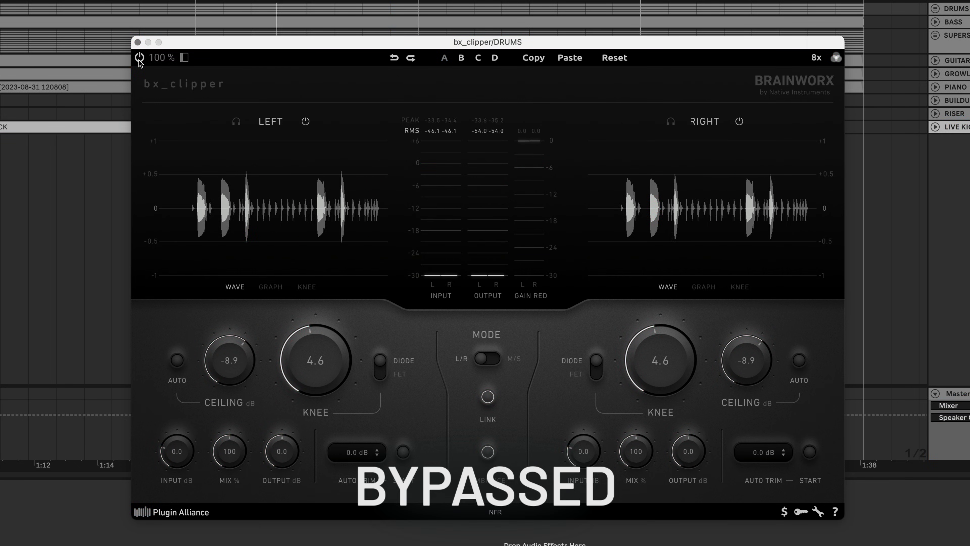
click(139, 58)
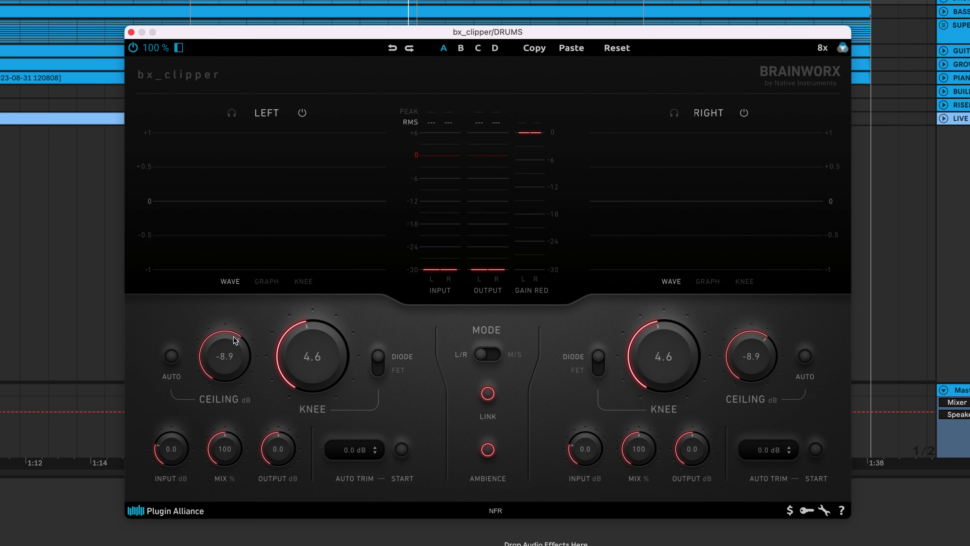
- Play the drums, push the mix to 200% over-fold, and auto-trim the output to -0.2 dB
key(space)
drag(240, 452, 262, 406)
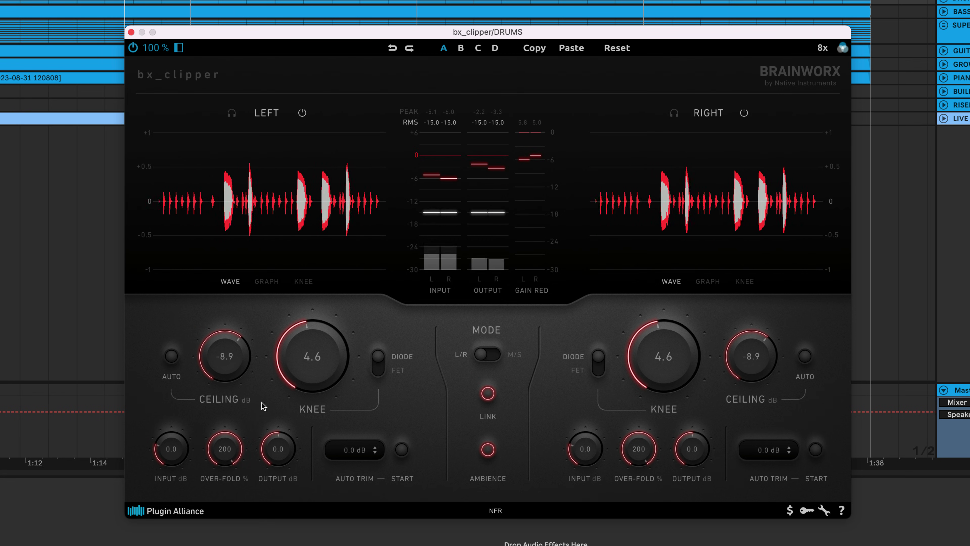
click(402, 449)
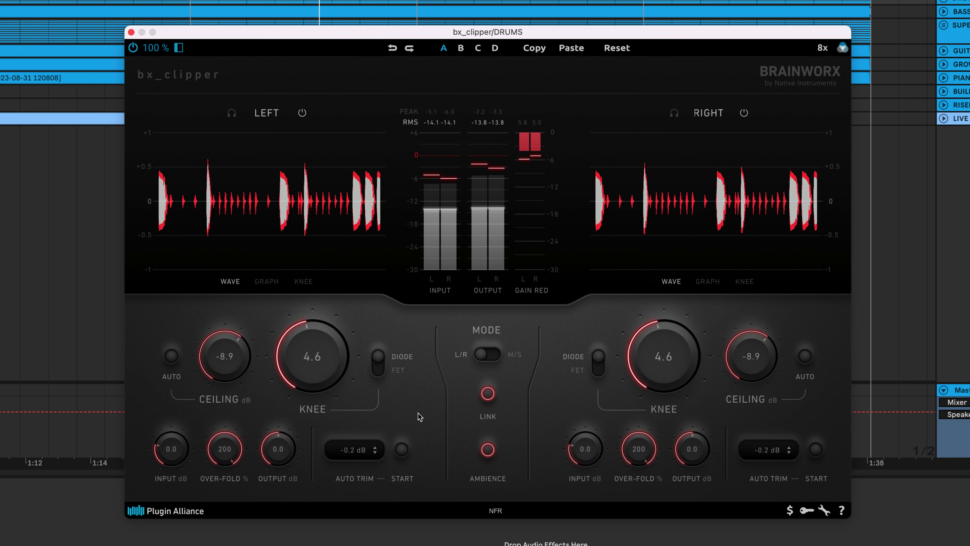
- A/B the drums against the bypassed clipper twice, leaving it switched on
click(133, 47)
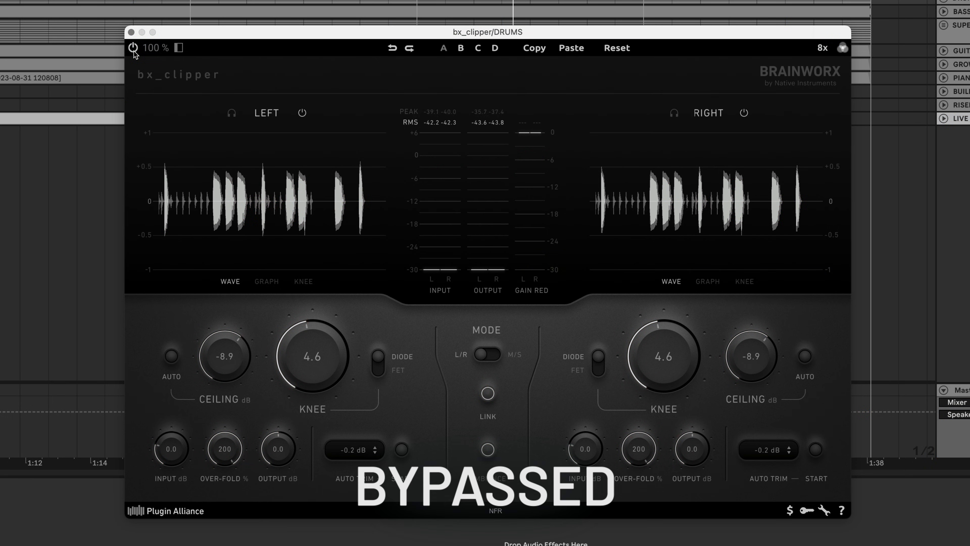
click(133, 48)
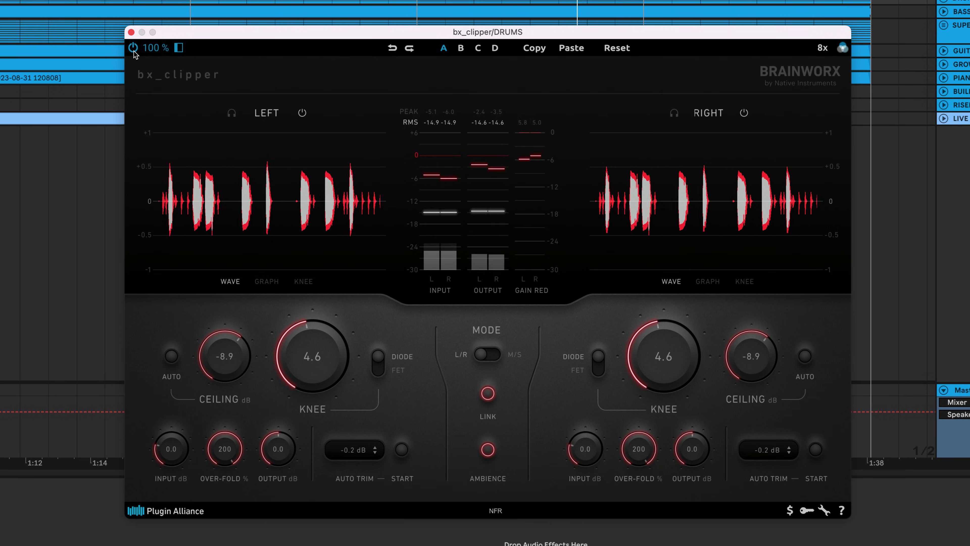
click(133, 48)
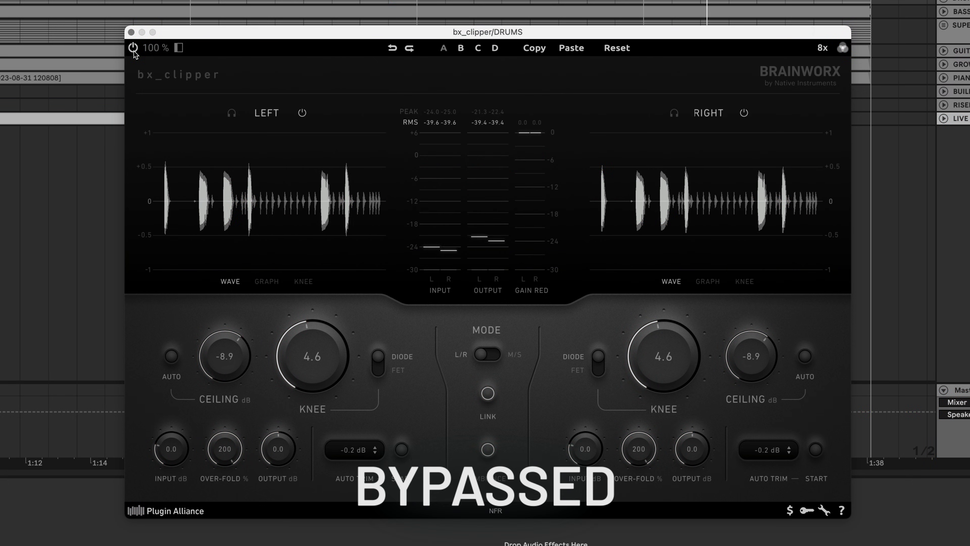
click(133, 48)
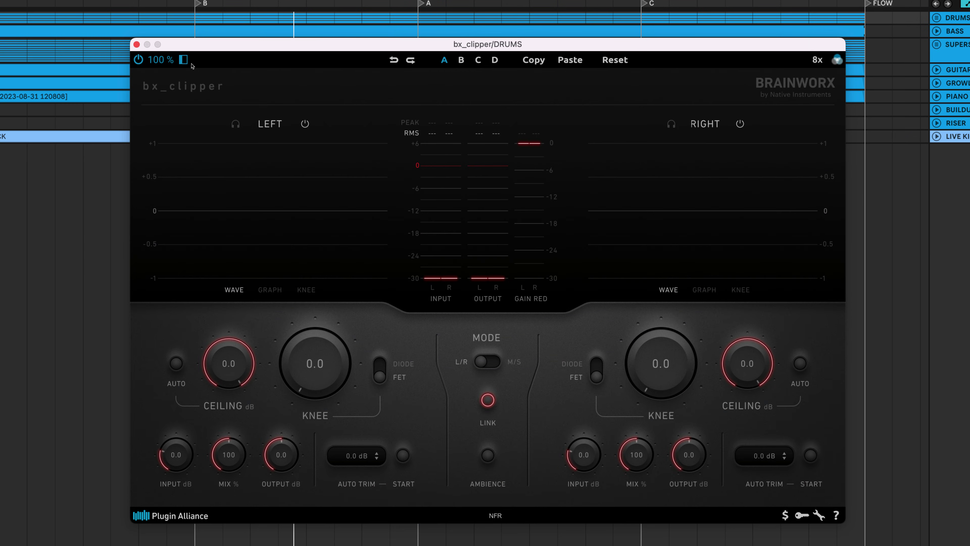
- Leave the window size at 100% and collapse bx_clipper into a single-panel view
click(161, 60)
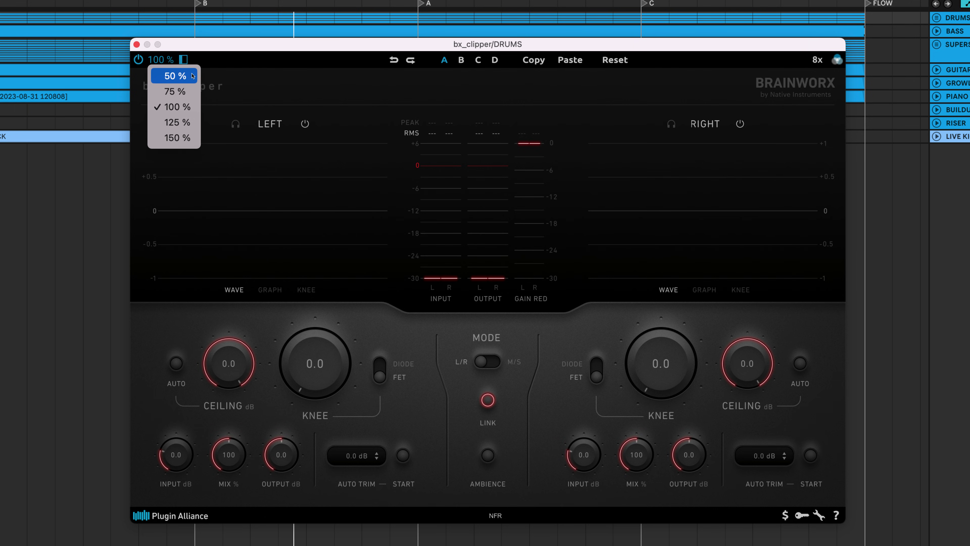
click(213, 62)
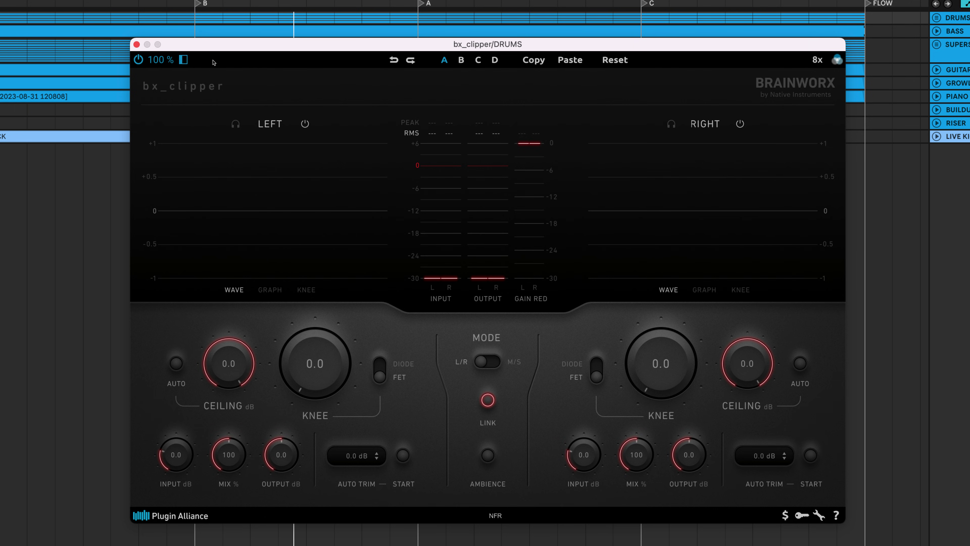
click(183, 60)
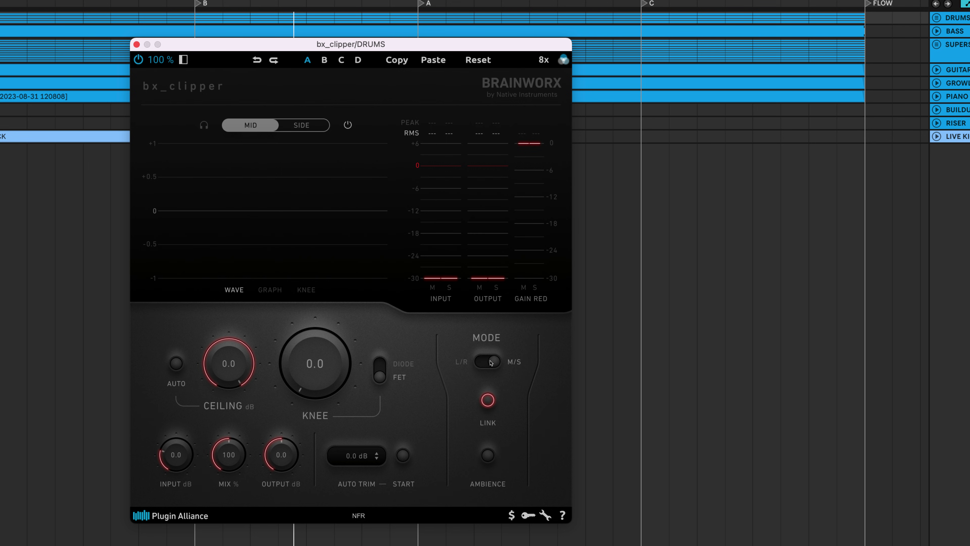
- Switch the single panel between Mid and Side channels, ending on Side
click(295, 125)
click(253, 128)
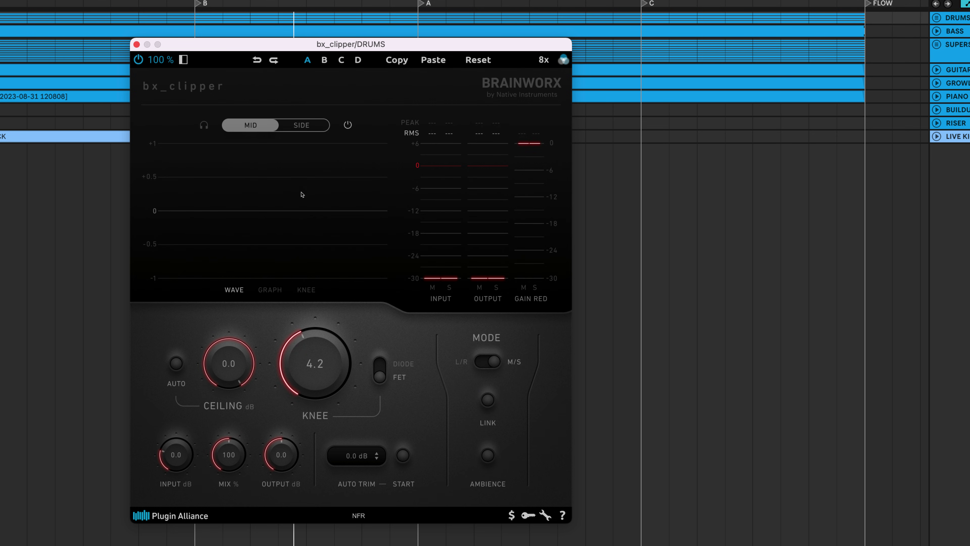
click(297, 131)
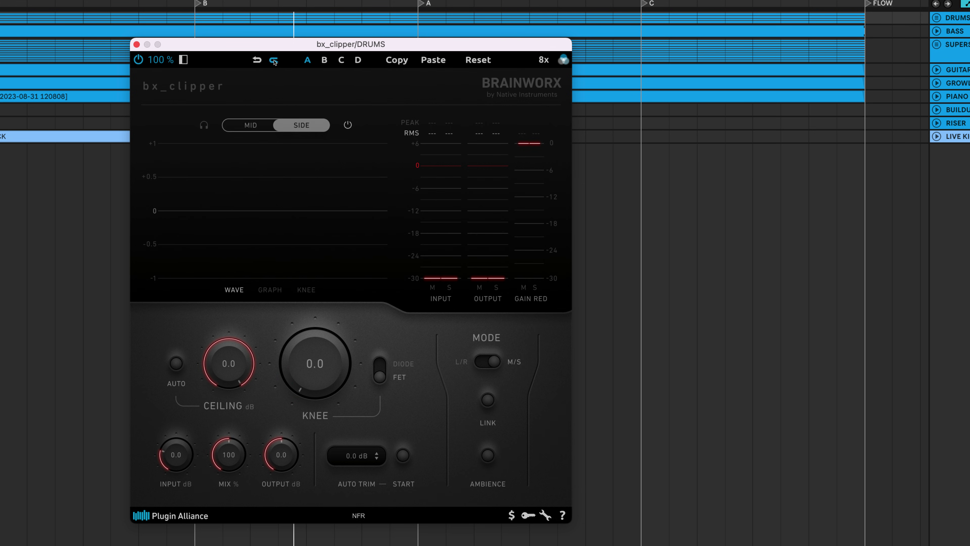
- Restore the side-by-side Mid/Side view and raise slot B's linked knees to 5.2
click(187, 64)
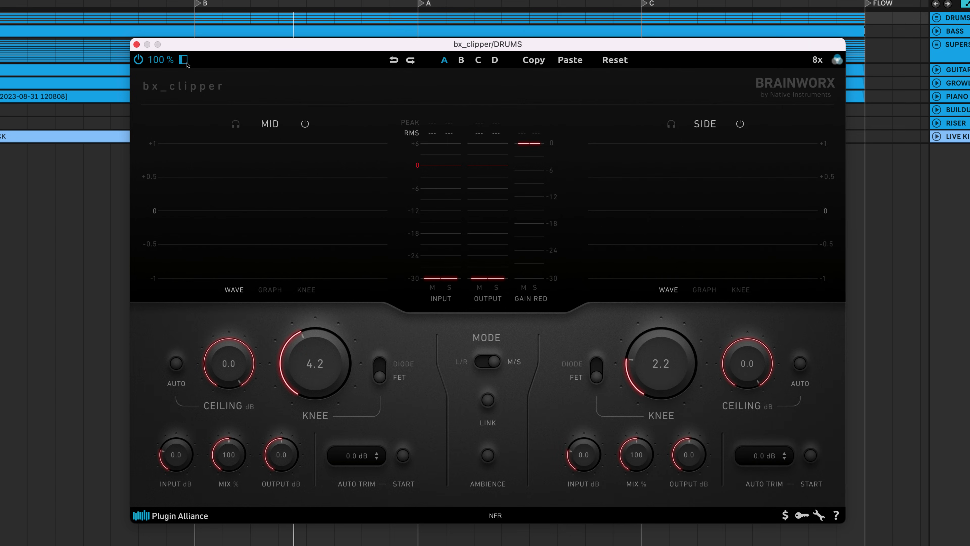
click(461, 61)
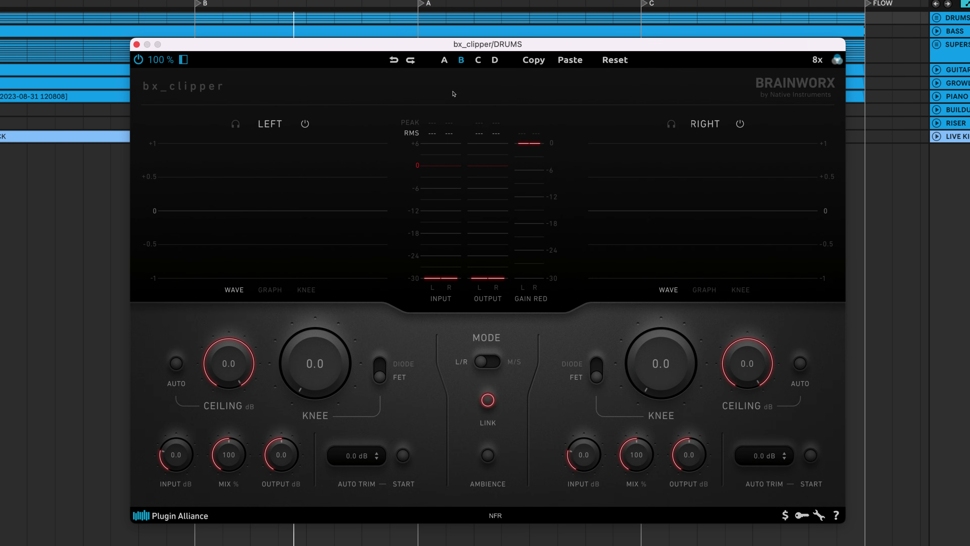
drag(333, 331, 332, 291)
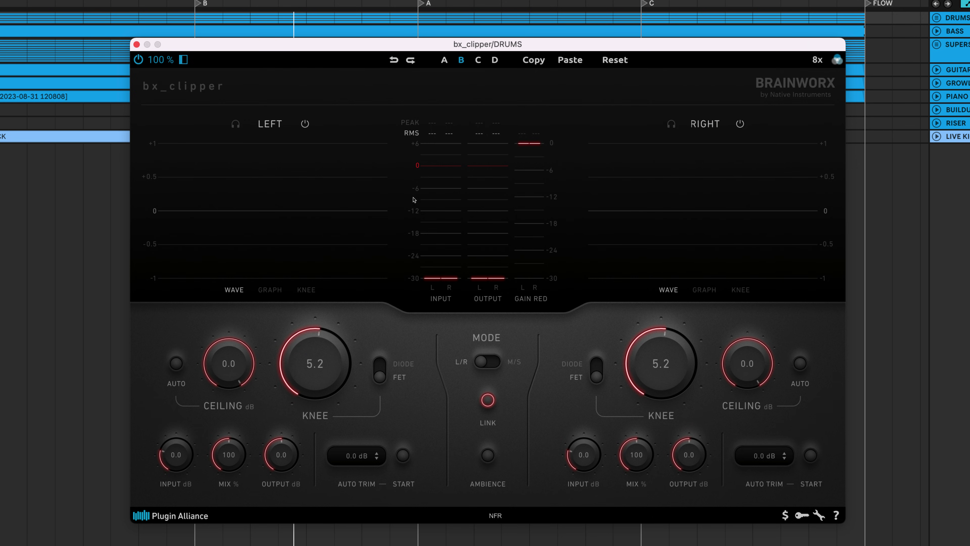
- Paste the 5.2 knee settings into slot C, then reset slot C to defaults
click(478, 59)
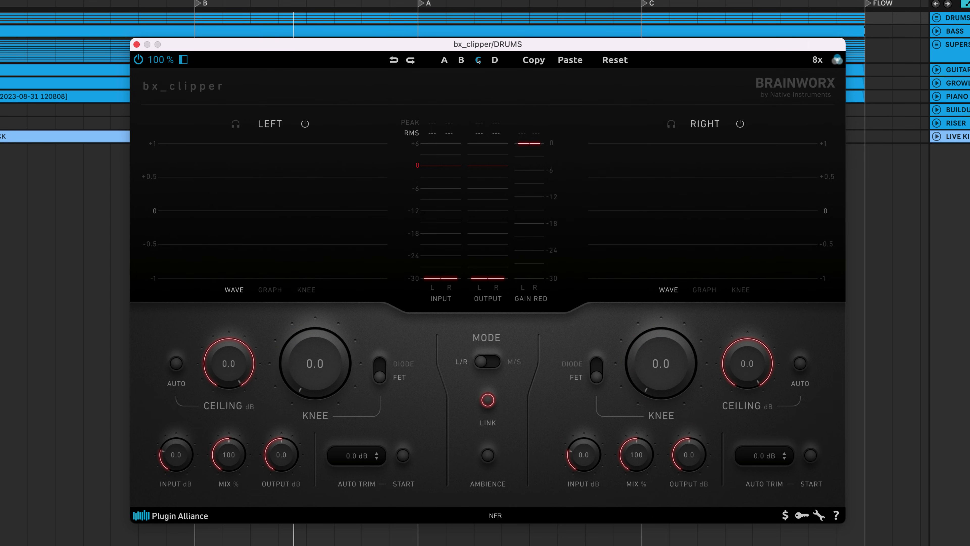
click(564, 62)
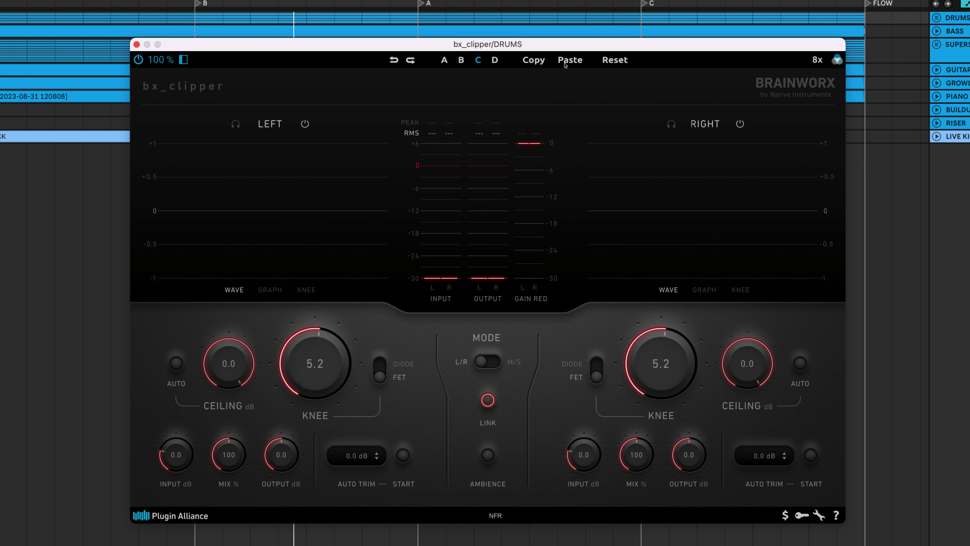
click(621, 61)
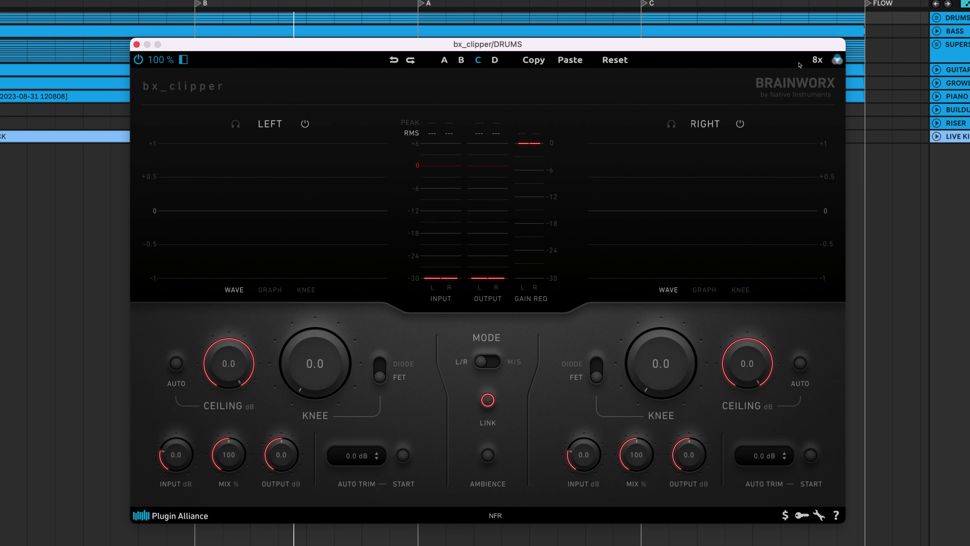
- Change bx_clipper's oversampling setting from 8x to 4x
click(821, 61)
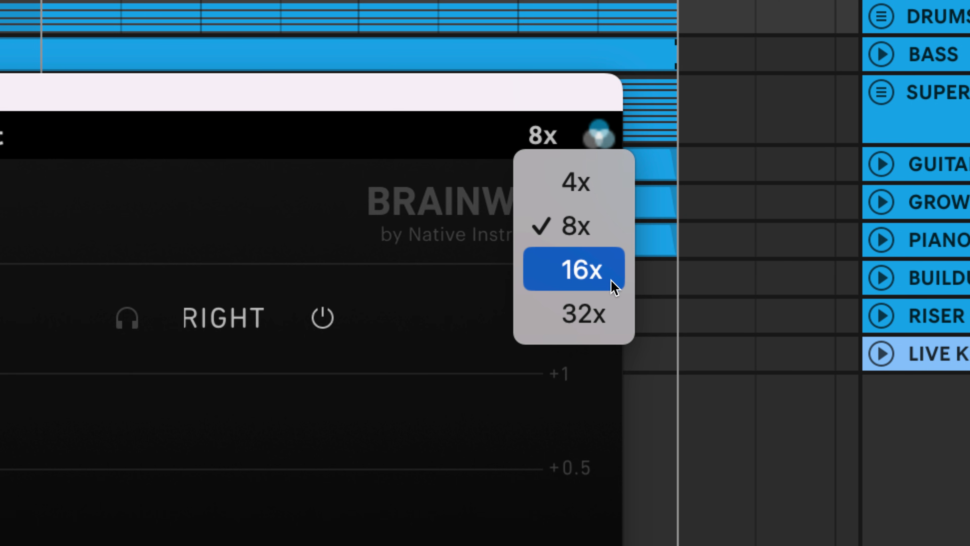
click(614, 193)
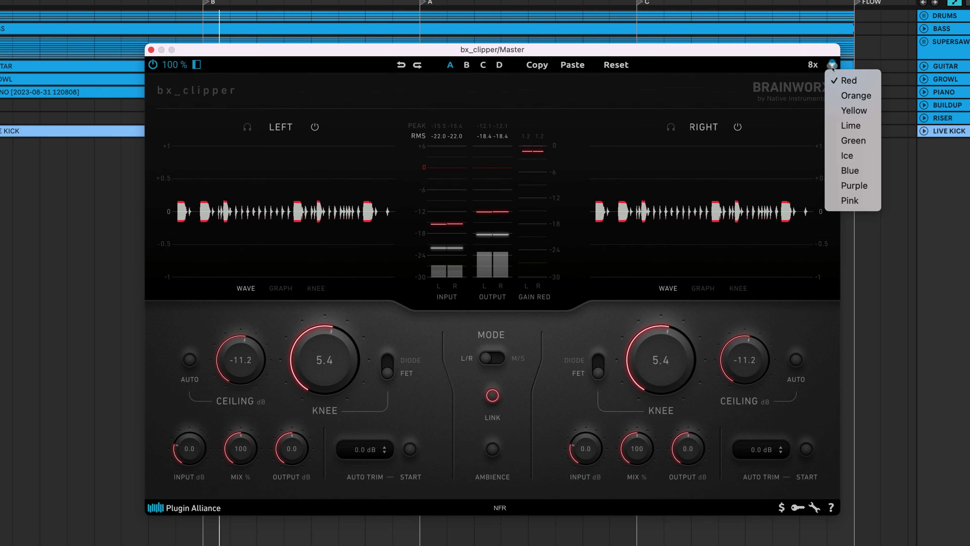
- Set the accent colour to Green, then switch both displays from GRAPH to the KNEE curve
click(855, 141)
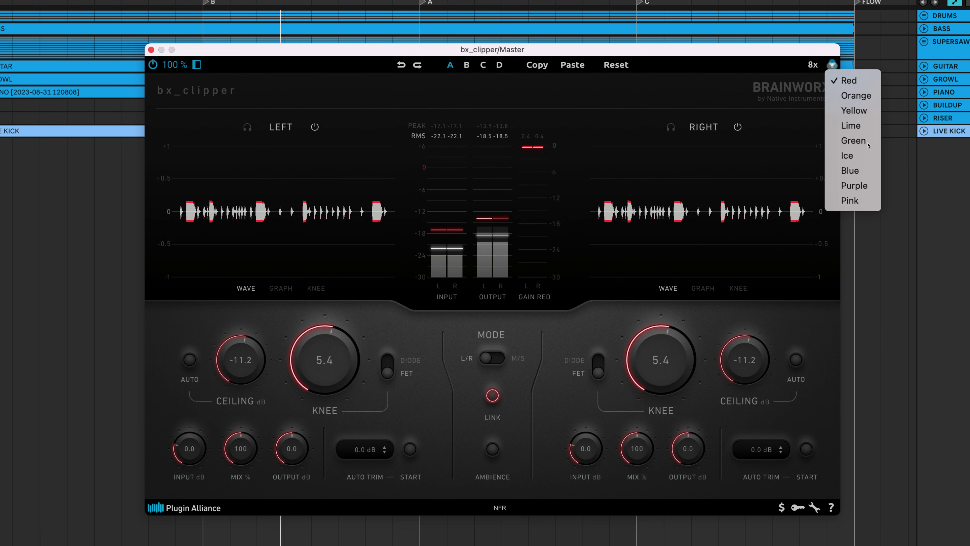
click(703, 288)
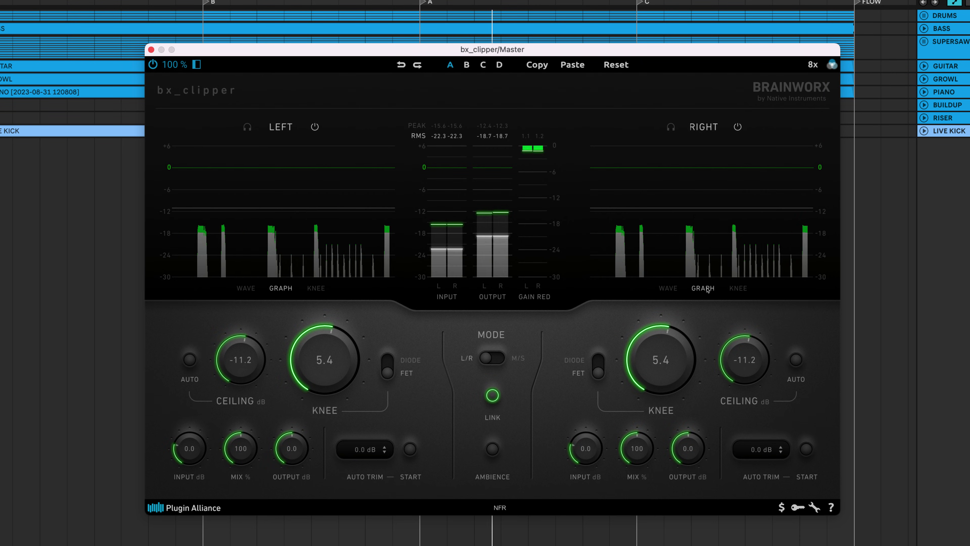
click(740, 289)
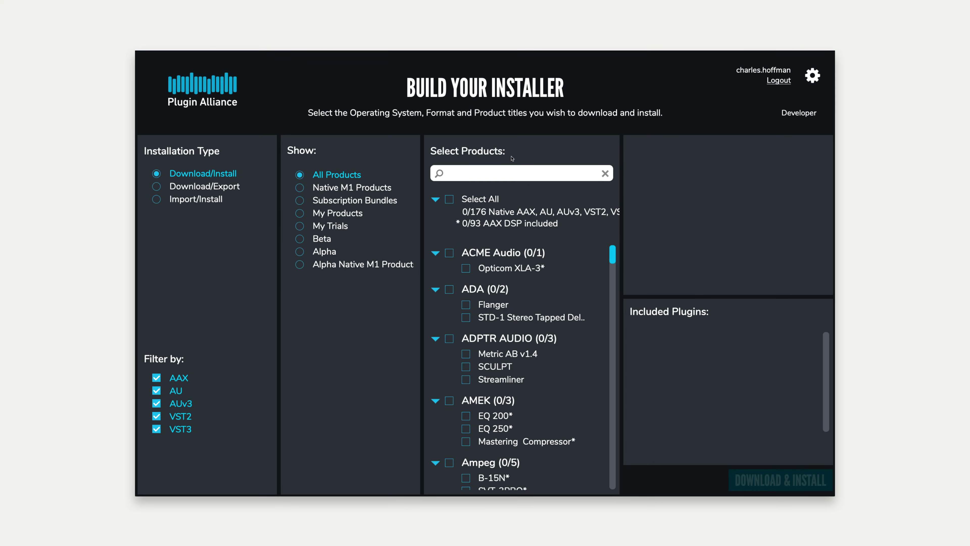
- Search the products for 'bx_clipp' and tick bx_clipper for installation
text(bx_clipper)
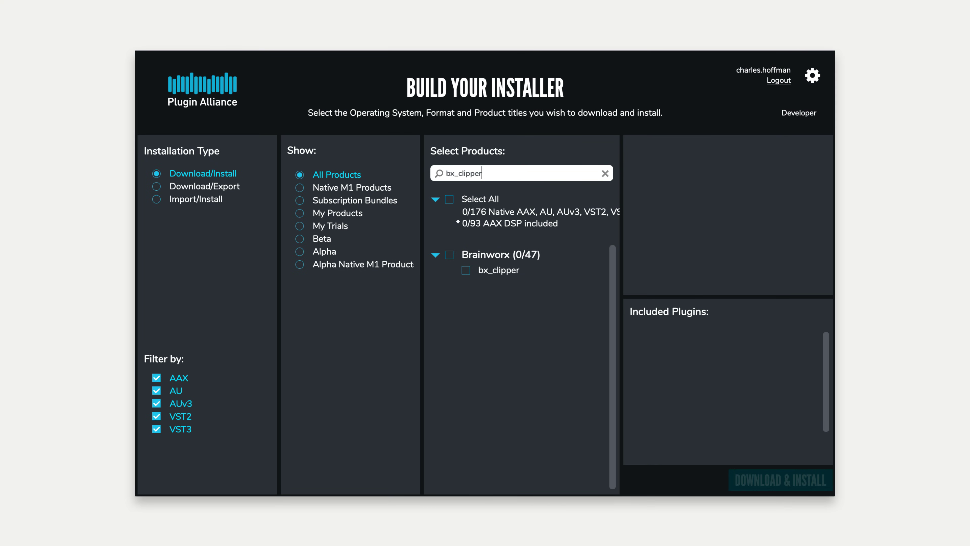
click(466, 270)
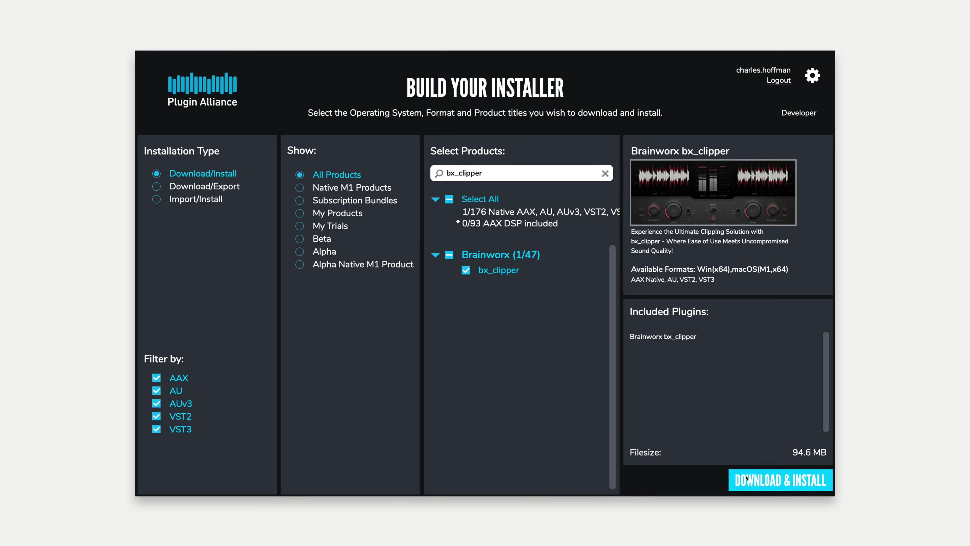